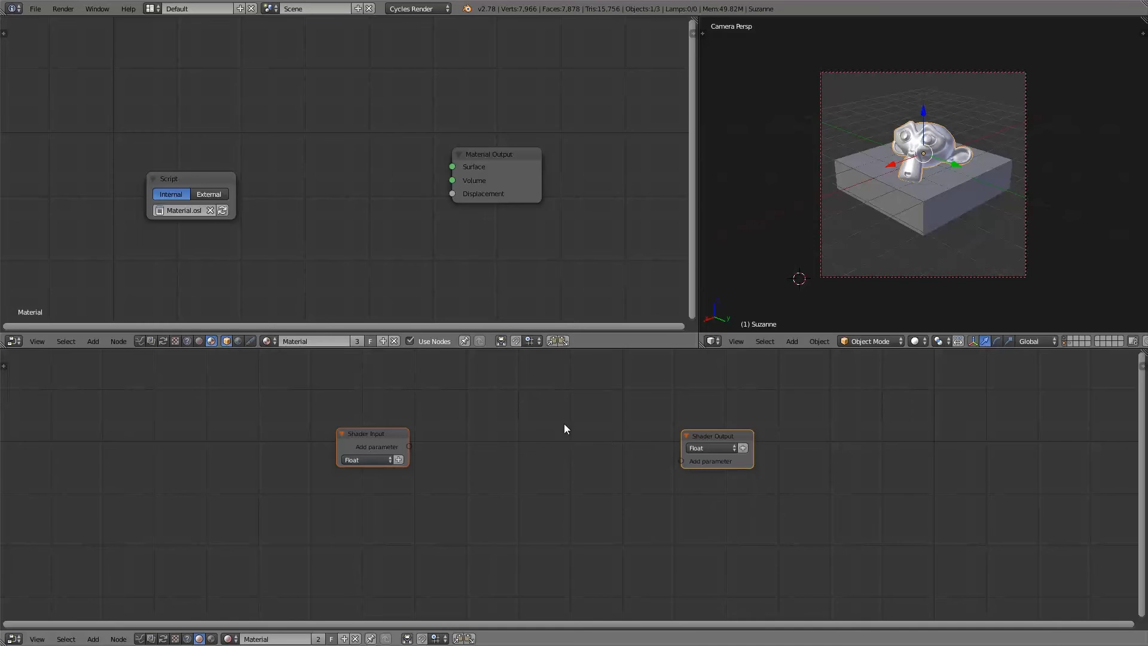
- Add a Trace node between Shader Input and Shader Output and widen it
middle_drag(538, 419, 544, 421)
key(shift+a)
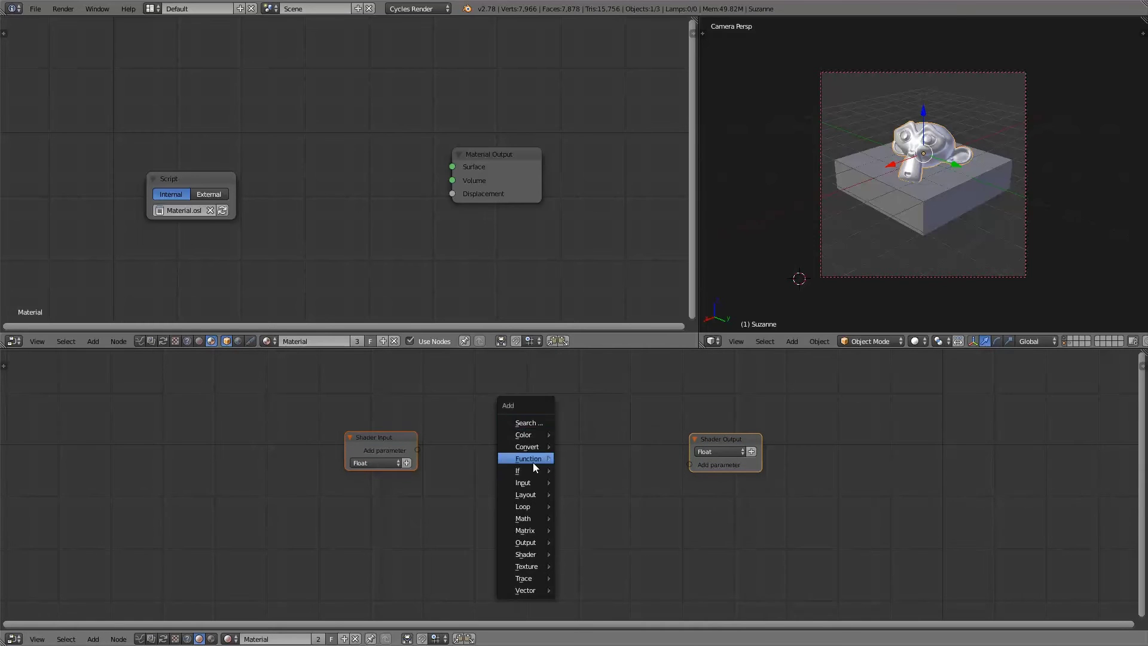
mouse_move(529, 579)
click(574, 578)
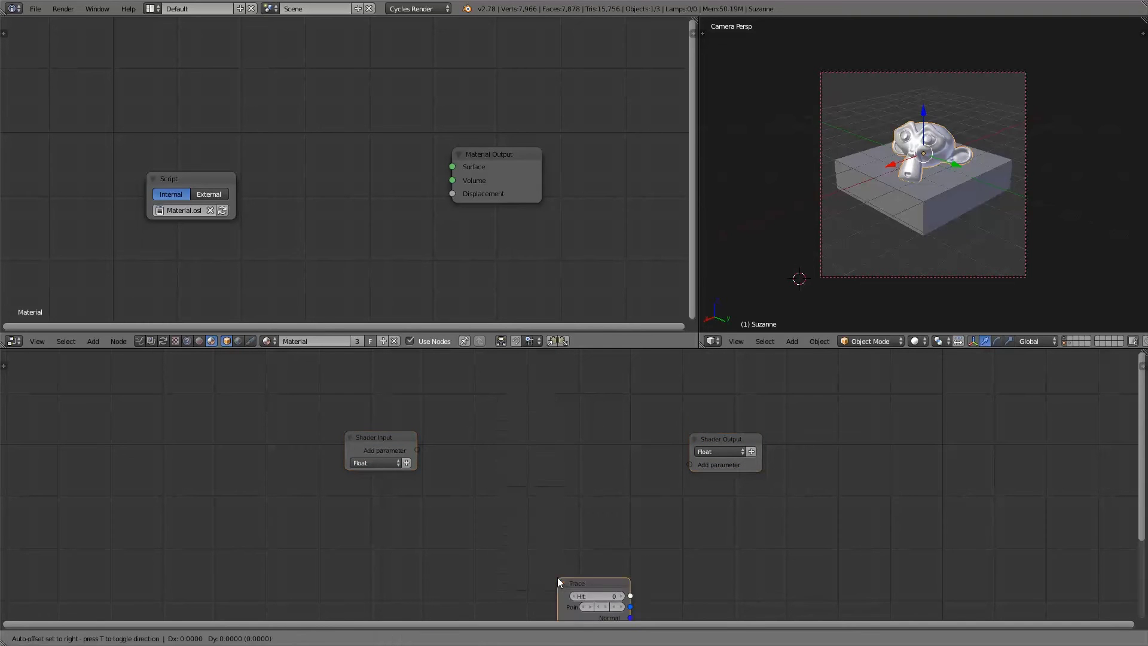
click(527, 387)
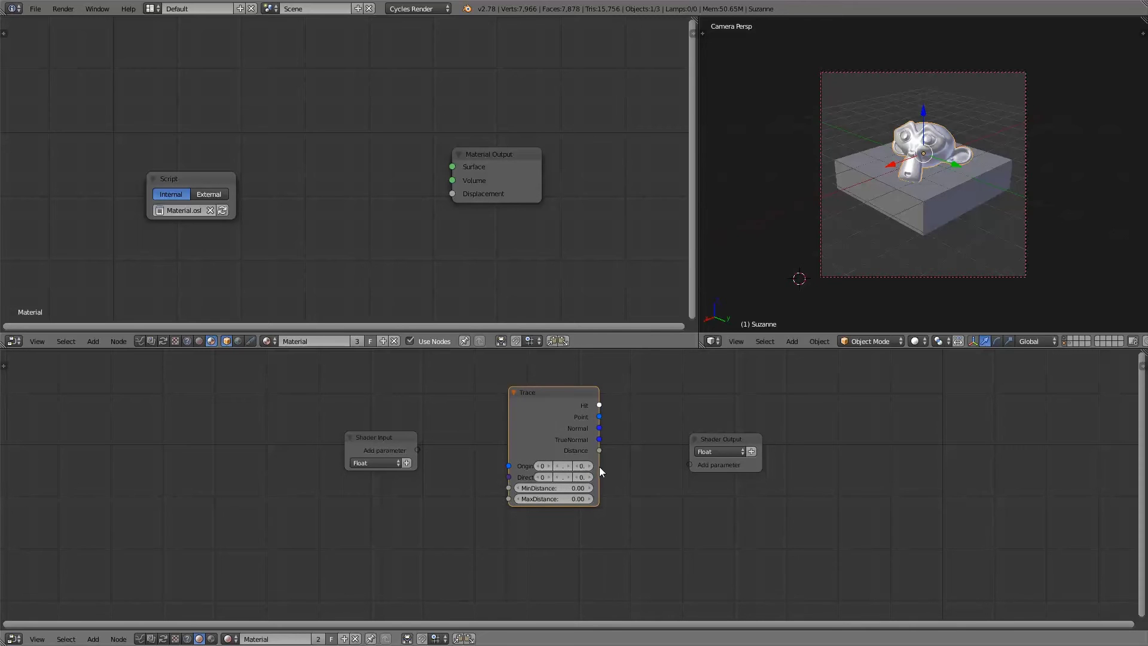
drag(579, 451, 609, 438)
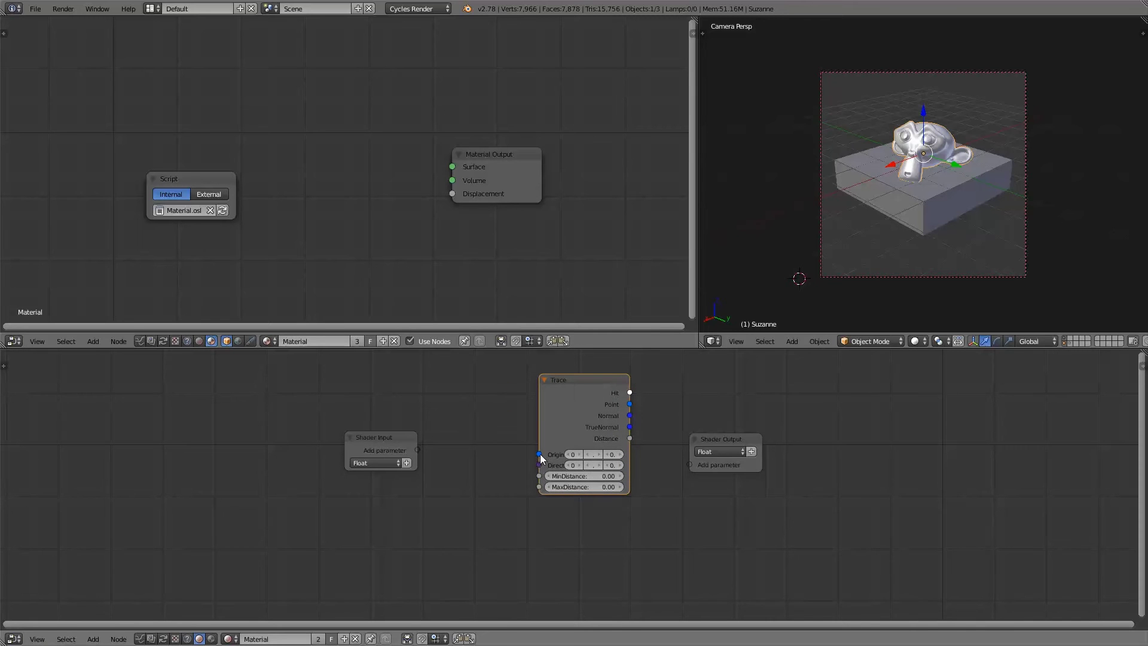
mouse_move(539, 435)
mouse_down()
mouse_move(469, 422)
mouse_move(529, 384)
mouse_move(523, 393)
mouse_up()
- Drag a trial link from the Trace node's Origin input, leaving it unconnected
drag(488, 450, 471, 448)
middle_drag(471, 448, 478, 413)
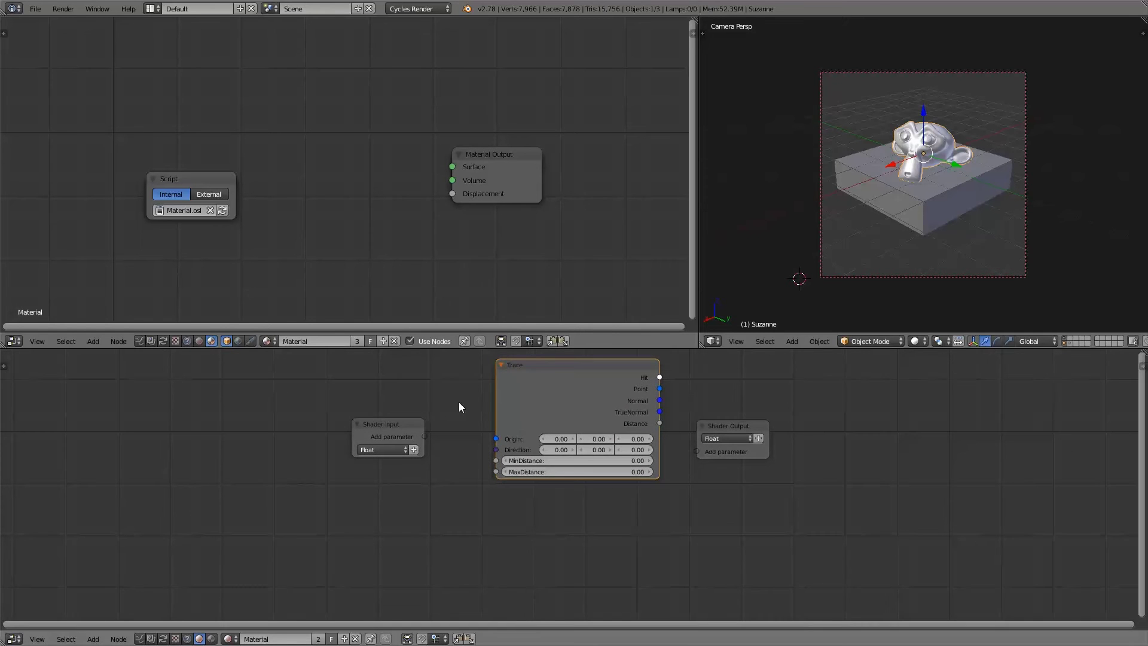
key(shift+a)
mouse_move(446, 307)
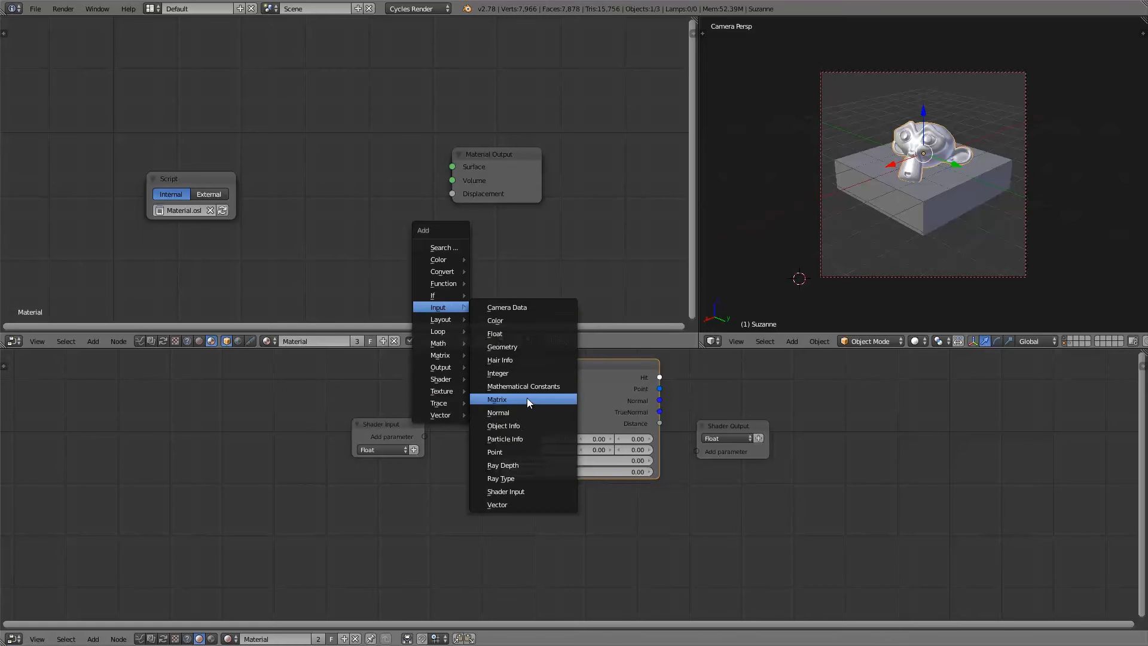
- Add a Geometry node and move it to the upper left beside Shader Input
click(519, 345)
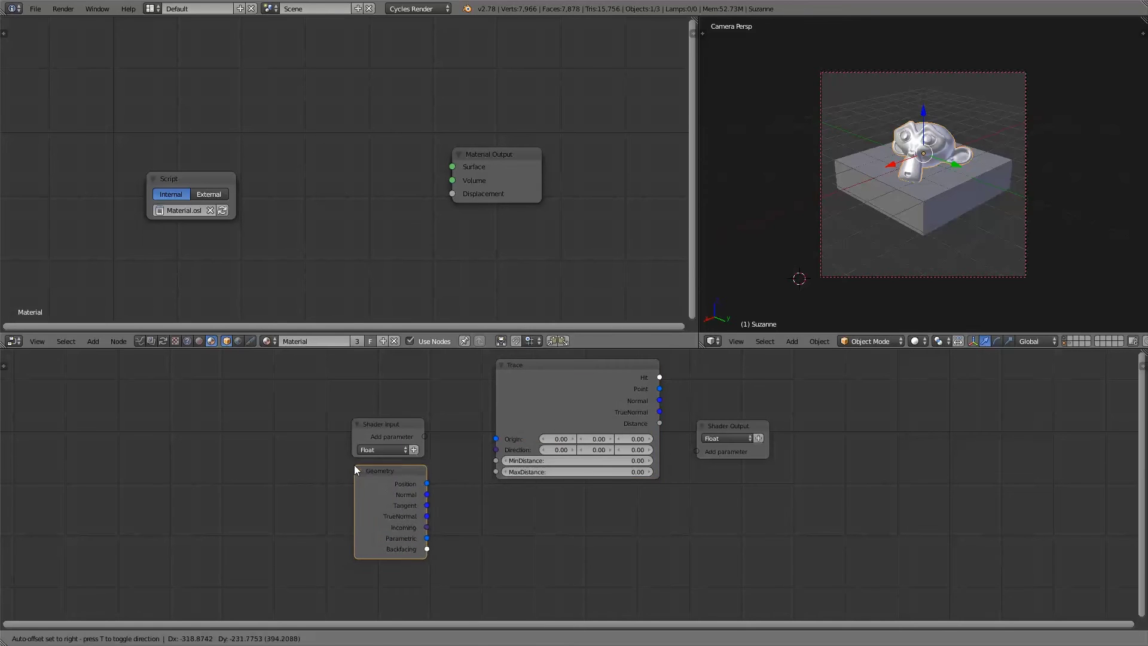
click(358, 460)
drag(374, 434, 351, 418)
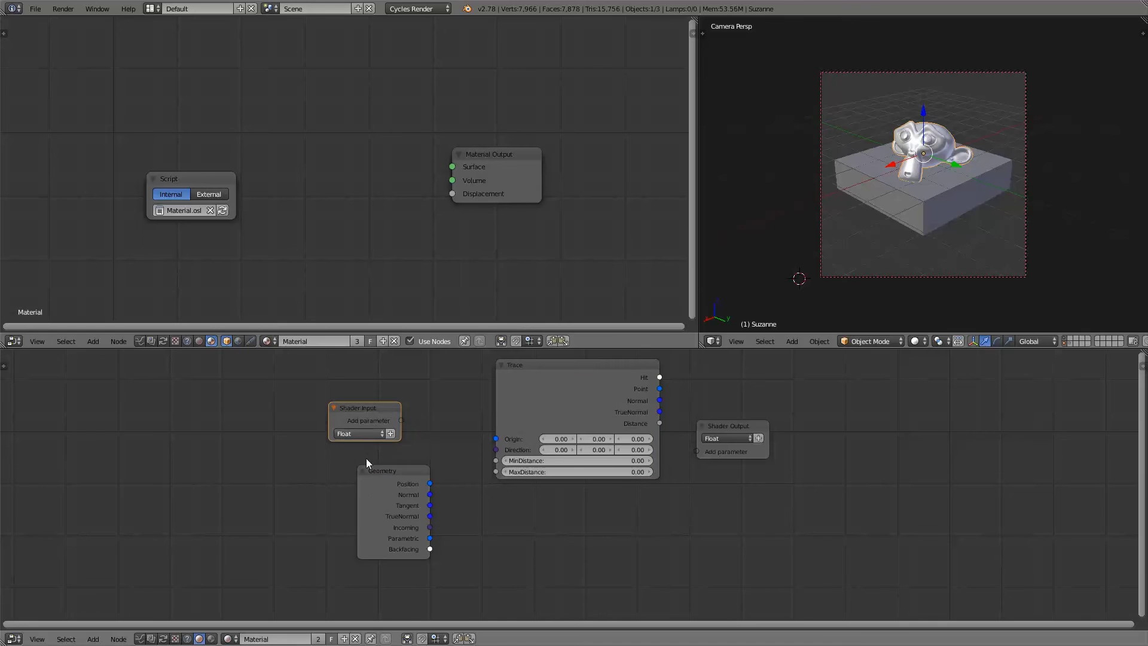
drag(364, 500, 338, 493)
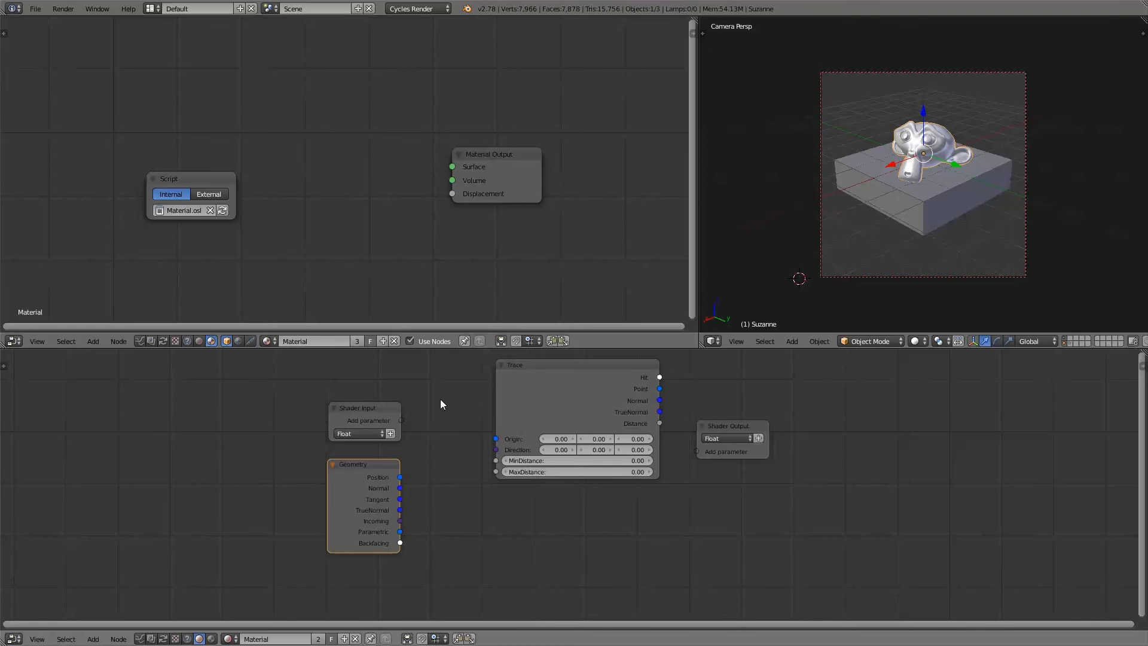
middle_drag(441, 400, 458, 428)
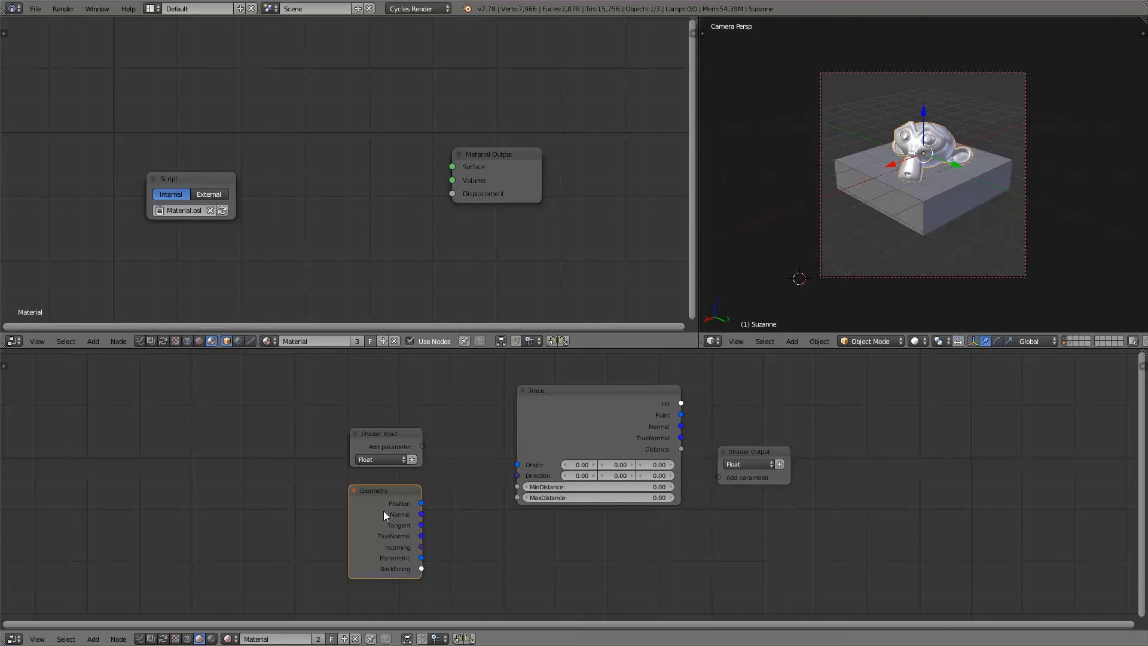
drag(382, 511, 263, 388)
middle_drag(361, 414, 382, 484)
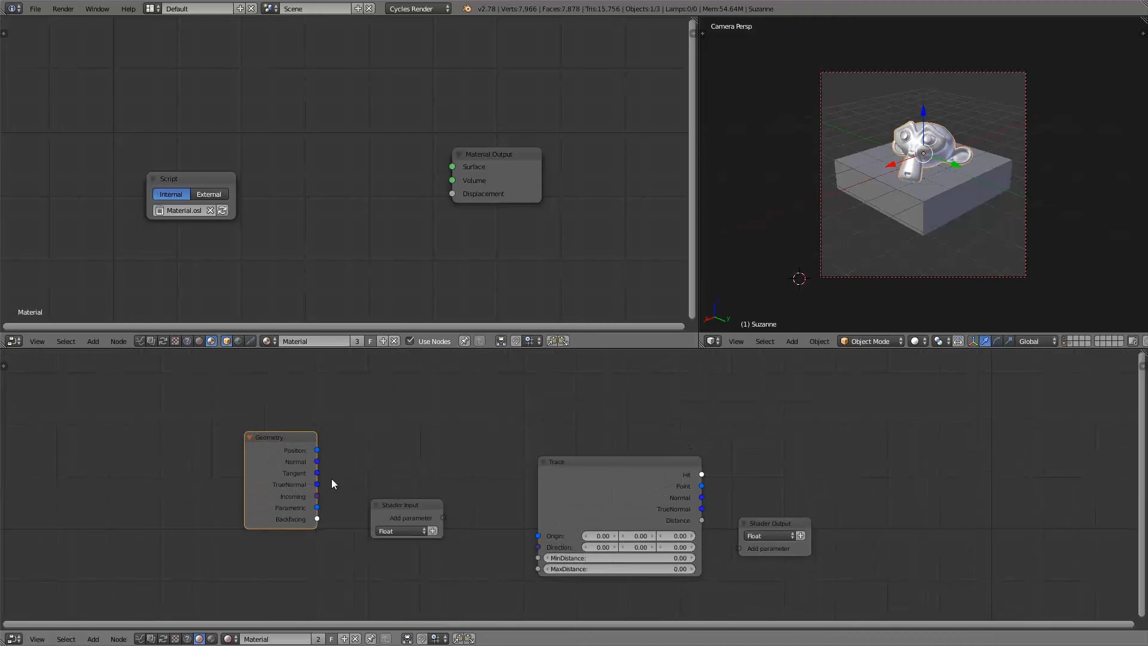
drag(289, 470, 269, 404)
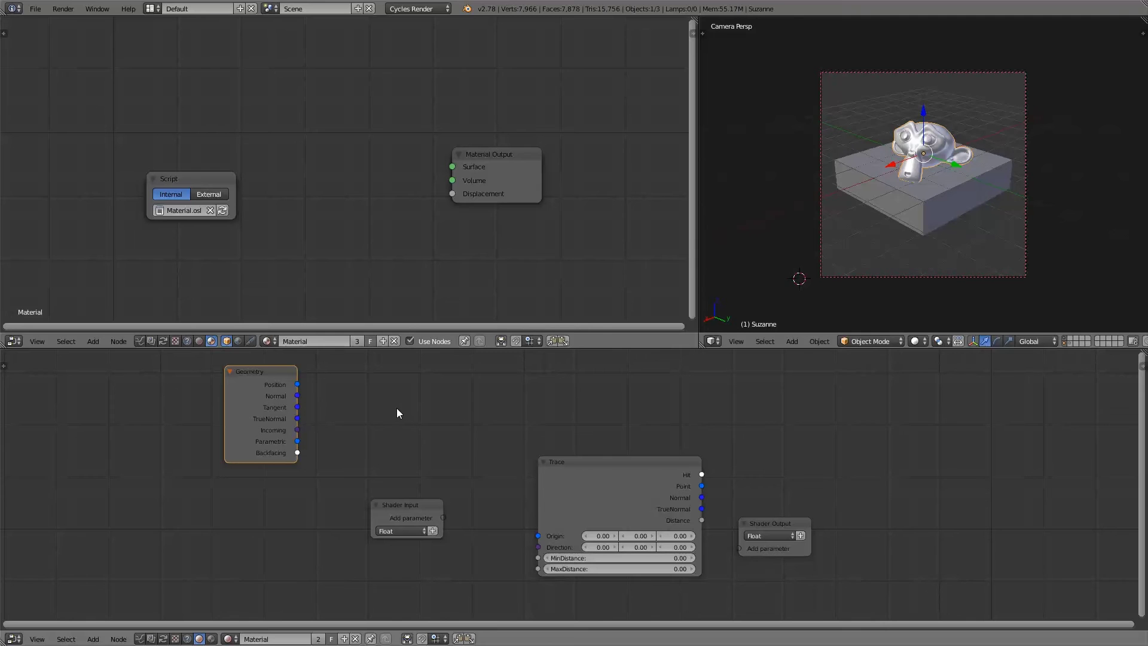
key(shift+a)
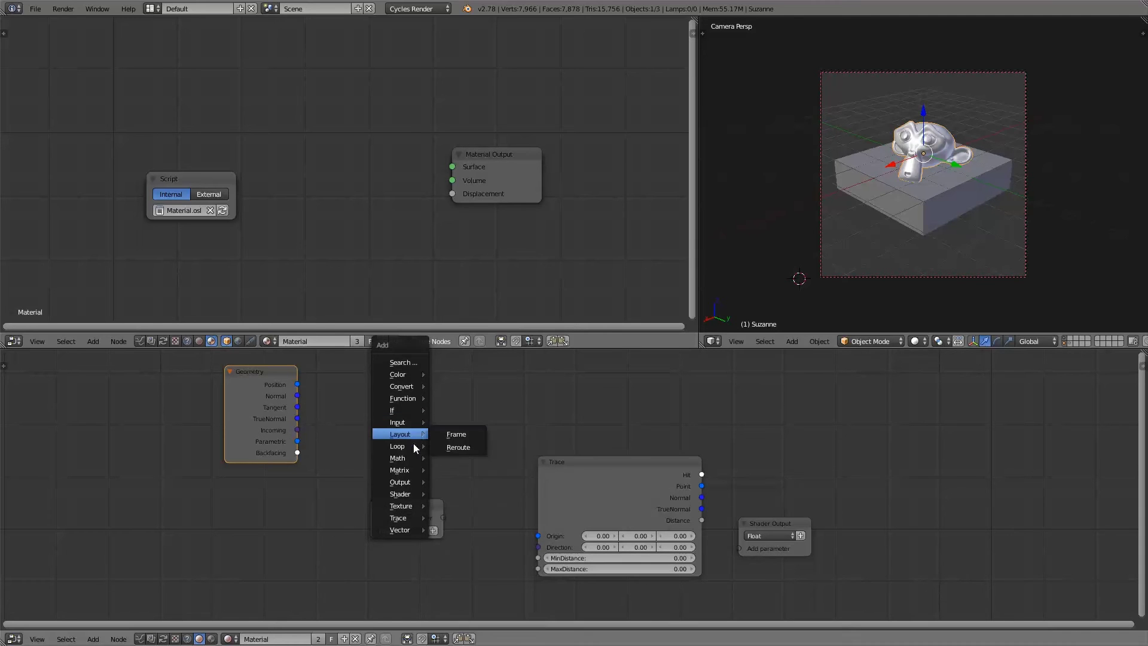
- Add a Function node and load the RandomVector script into it
mouse_move(416, 459)
mouse_move(402, 397)
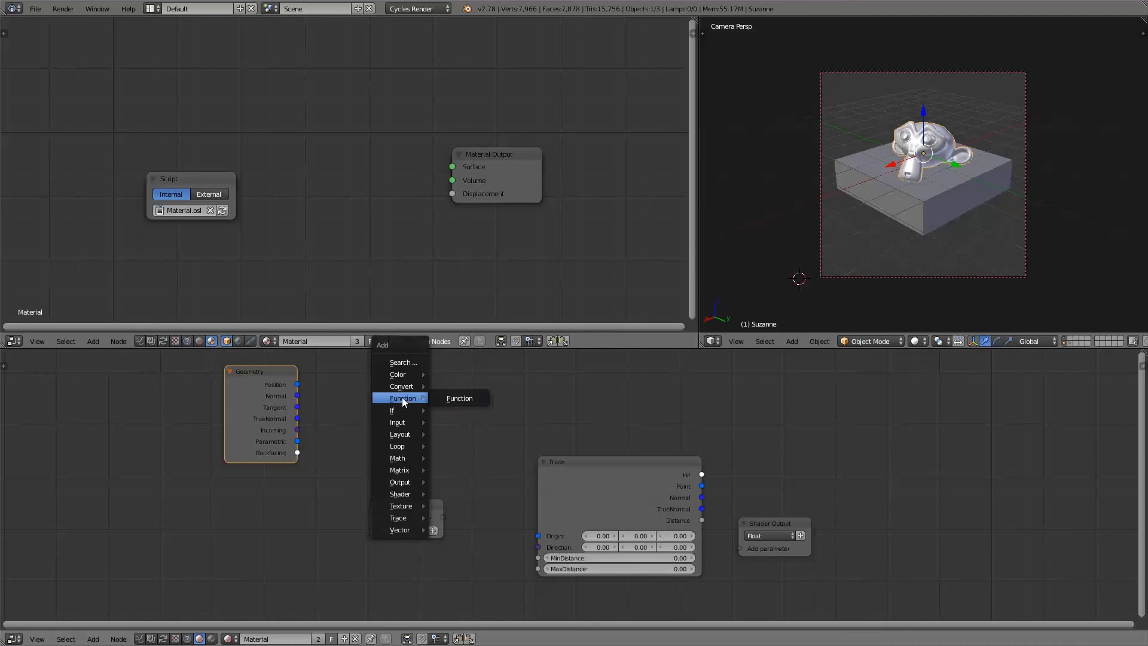
click(449, 400)
click(386, 392)
click(397, 410)
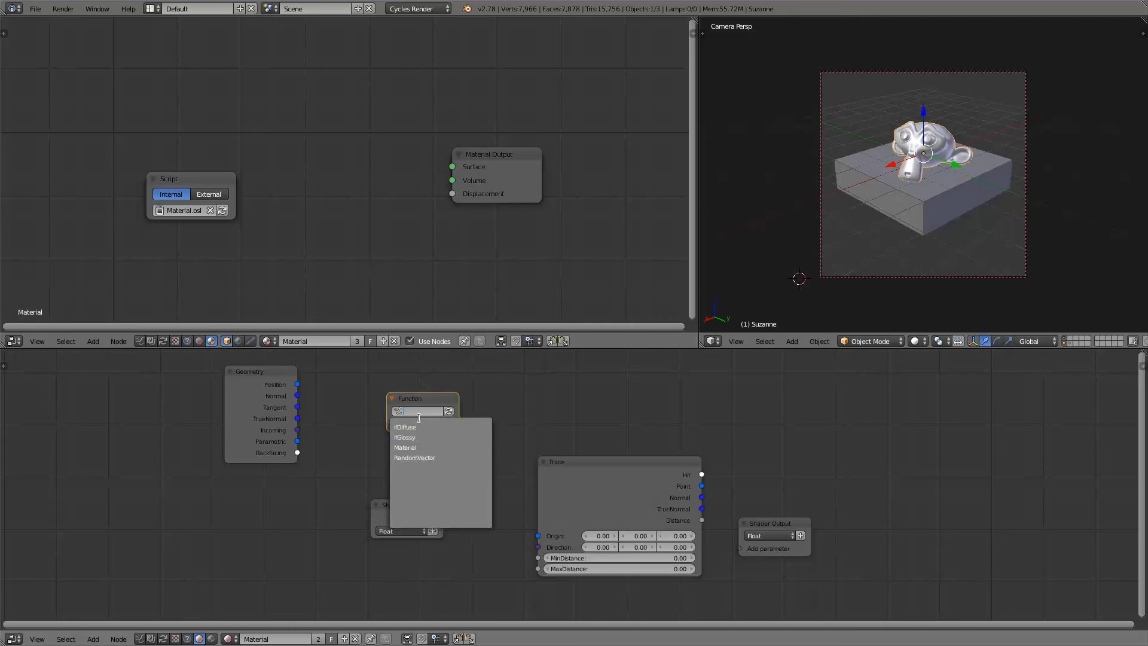
click(429, 458)
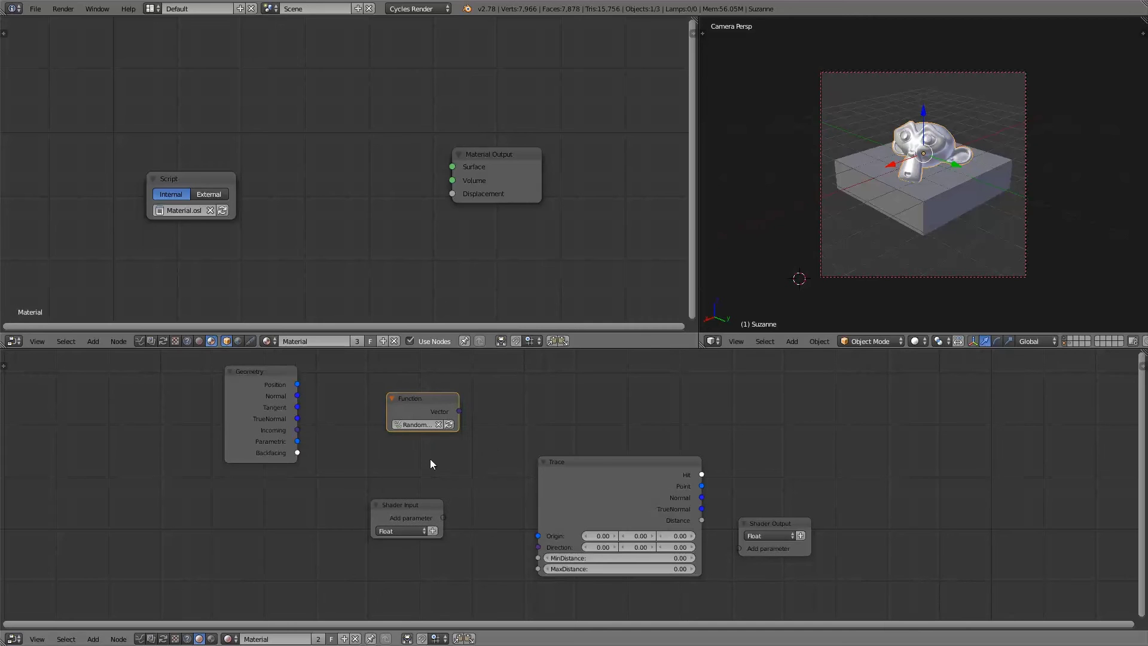
- Arrange the RandomVector Function node just below the Geometry node
middle_drag(349, 376, 360, 413)
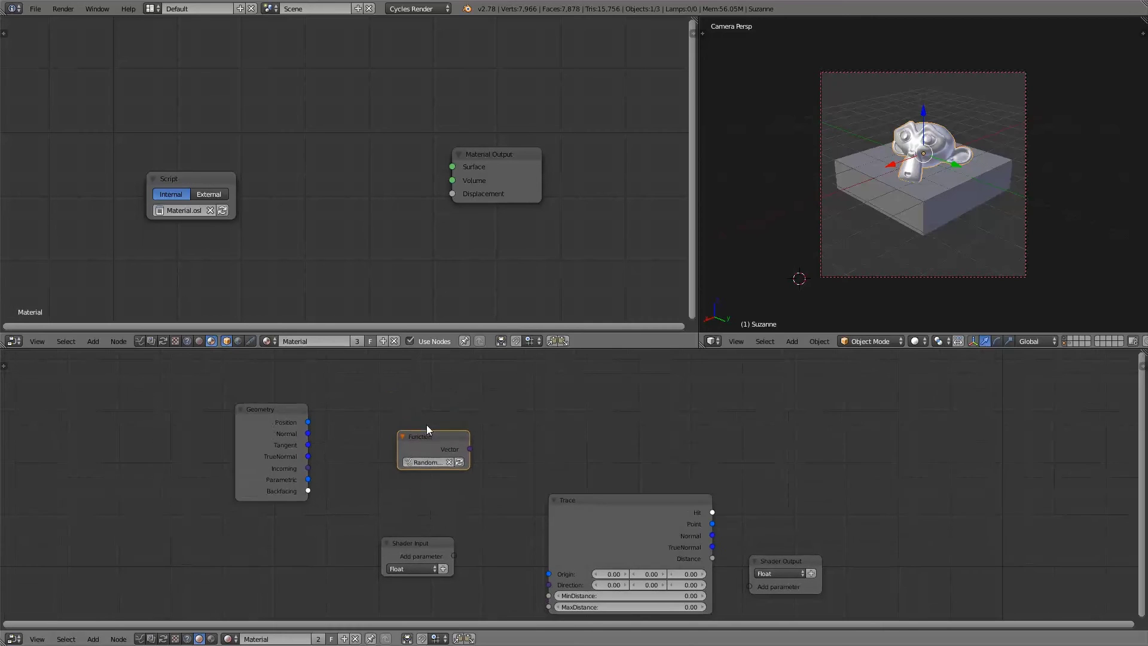
drag(426, 424, 270, 522)
drag(273, 482, 270, 457)
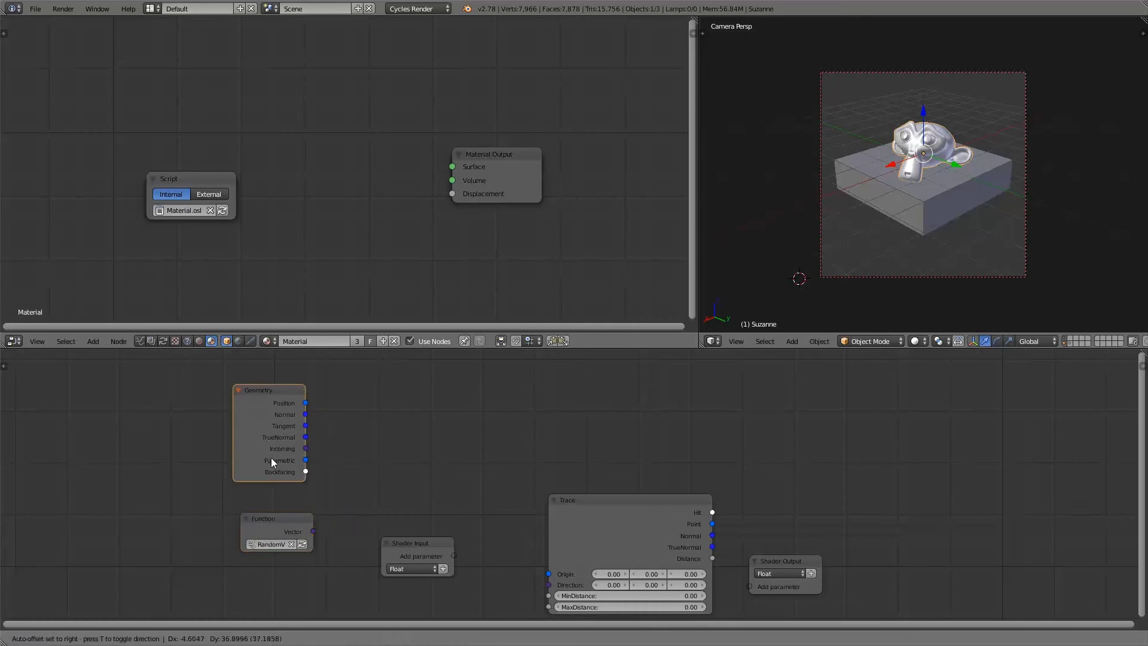
drag(277, 529, 270, 509)
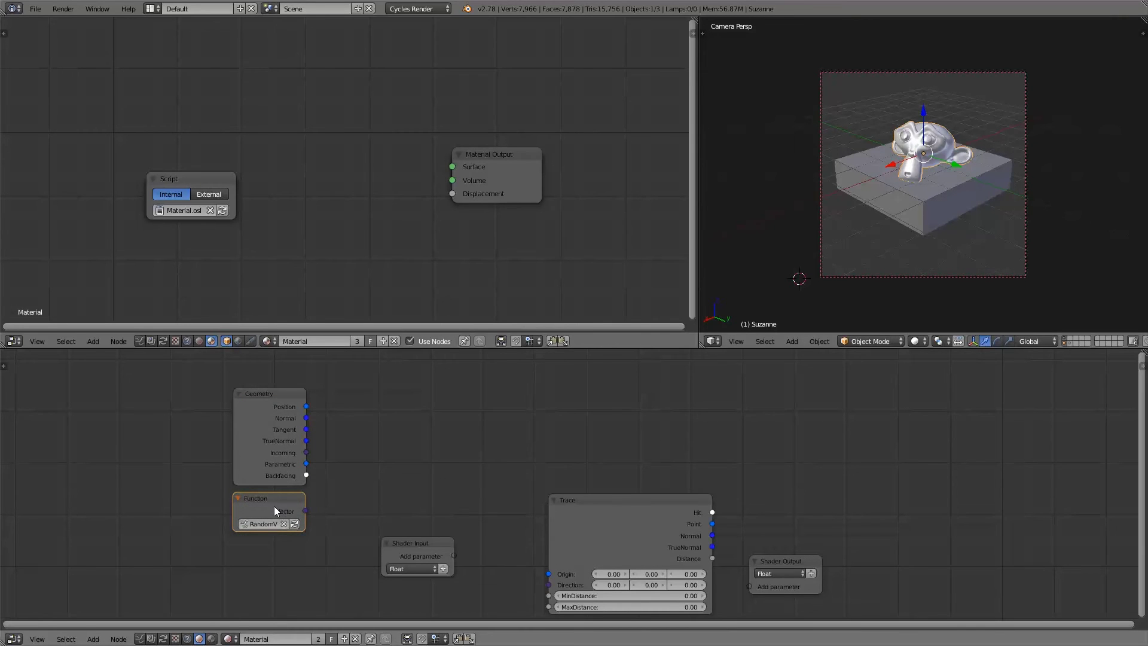
drag(283, 471, 267, 439)
drag(264, 510, 246, 475)
- Add a Basic Math Add node summing Geometry Normal and the RandomVector output
key(shift+a)
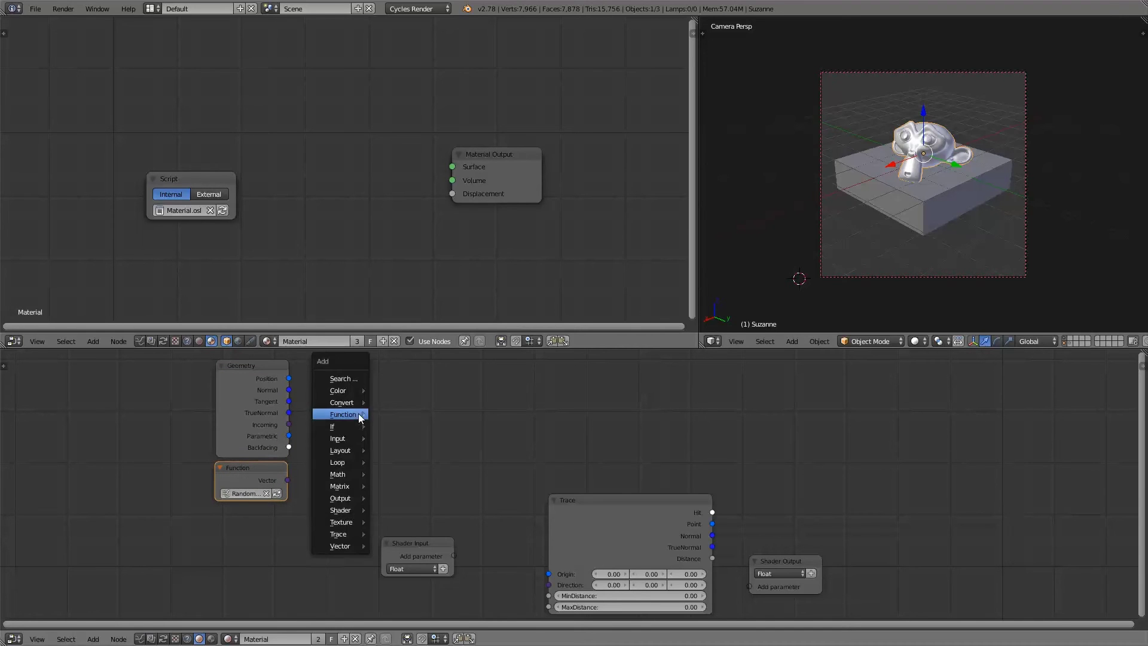
mouse_move(344, 476)
click(394, 472)
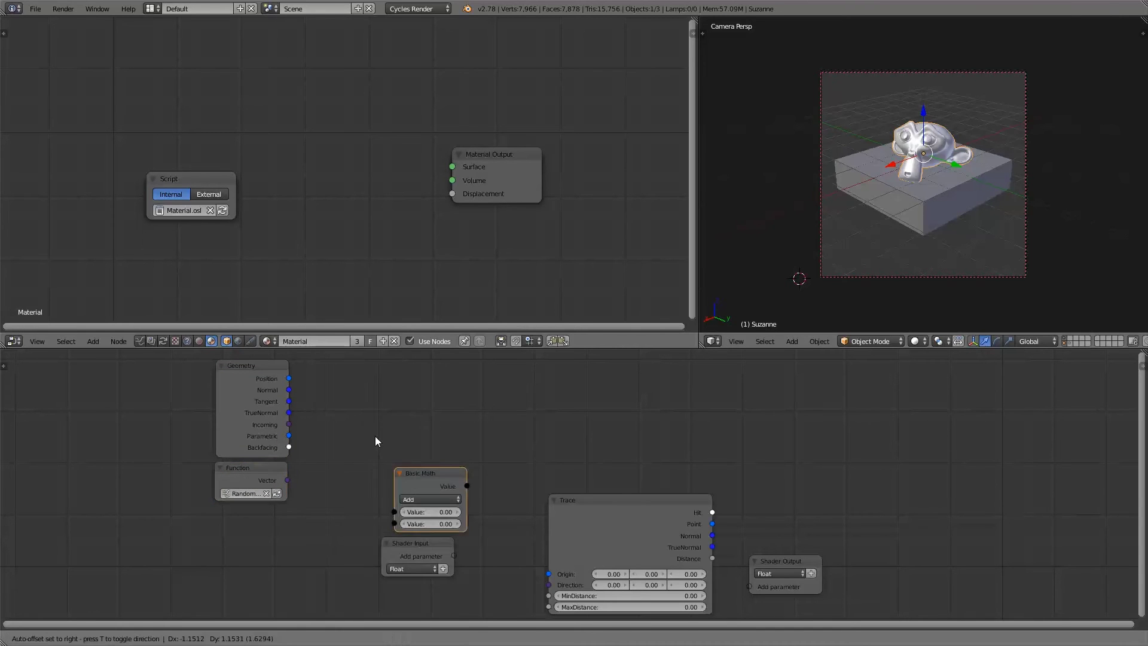
click(363, 449)
drag(371, 456, 288, 480)
drag(289, 390, 371, 445)
drag(403, 403, 389, 402)
drag(250, 472, 255, 470)
drag(392, 443, 454, 430)
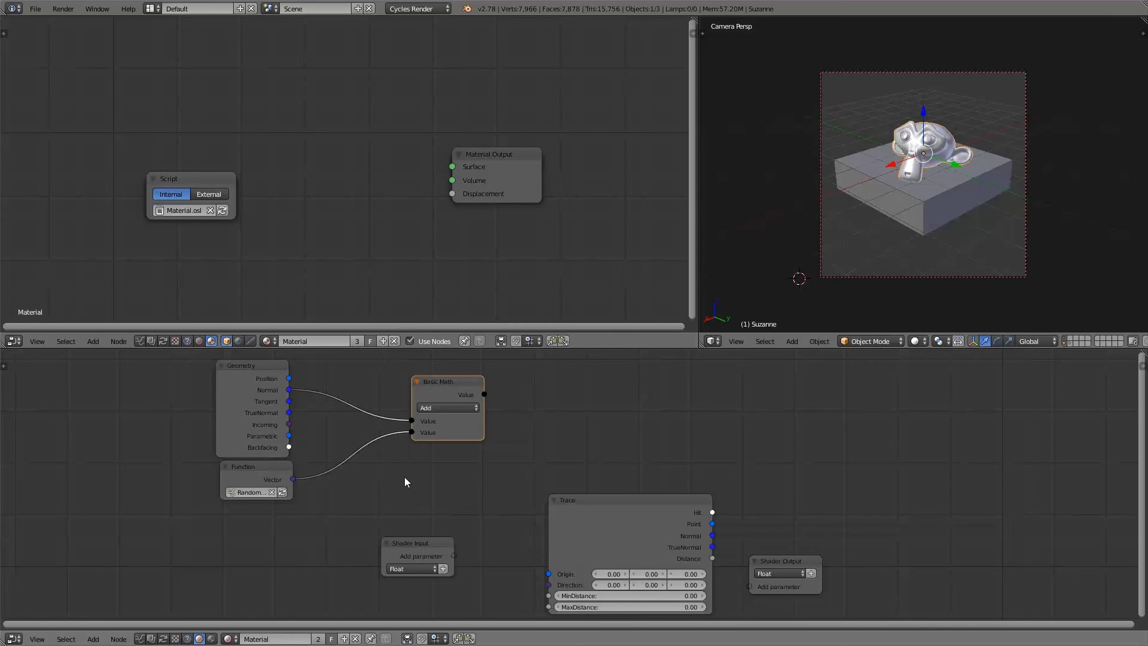
- Insert a Multiply math node on the RandomVector link and edit its Value
key(shift+a)
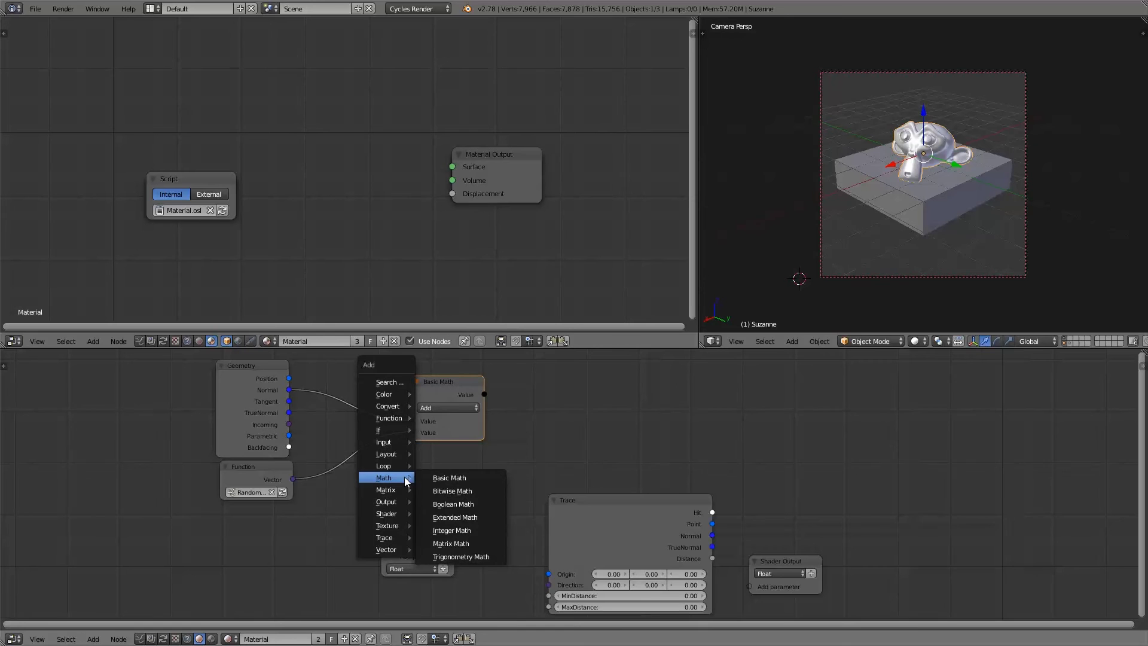
click(439, 478)
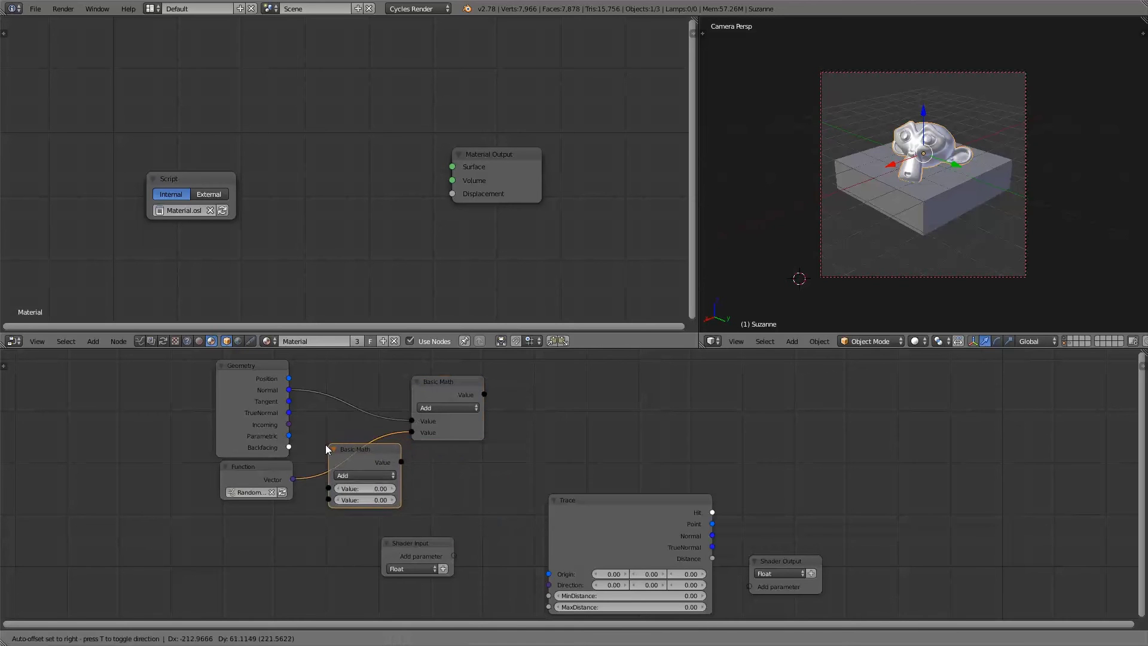
click(325, 440)
click(371, 473)
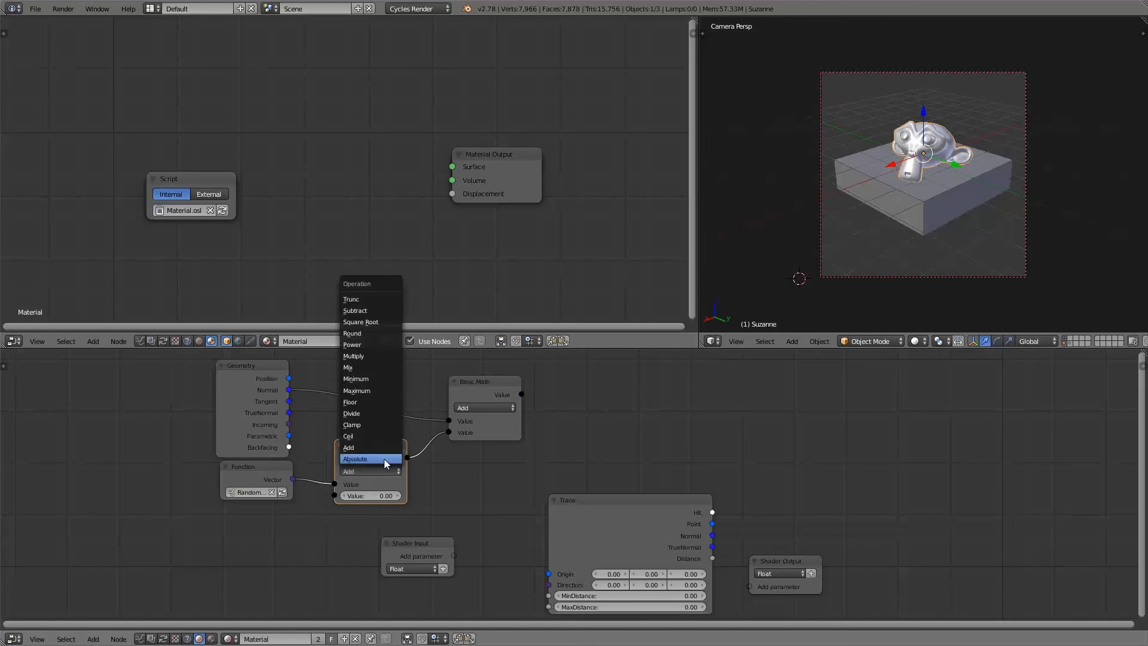
click(368, 364)
click(375, 495)
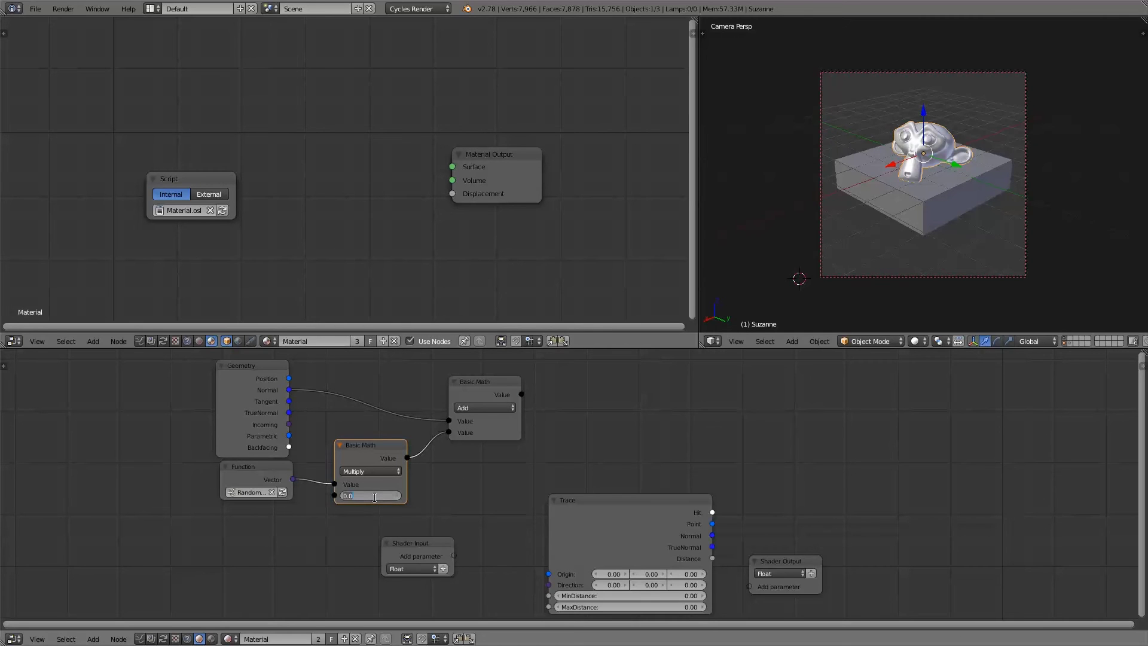
text(.99)
drag(488, 389, 468, 382)
- Add a Normalize node fed by the Add math output, and move Trace further right
key(shift+a)
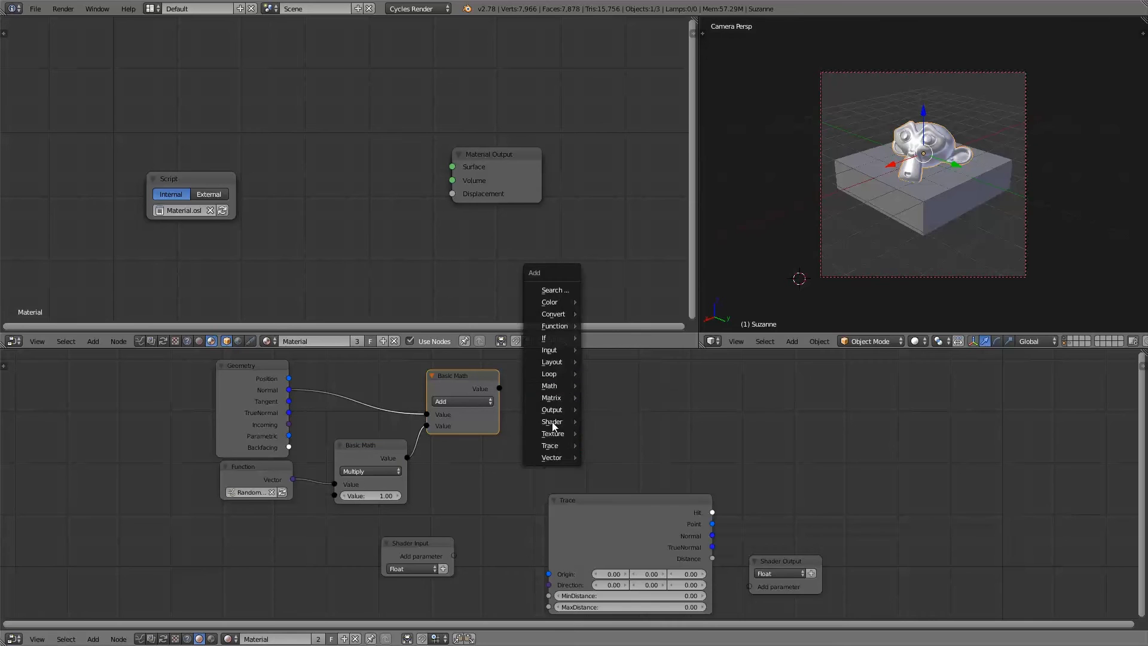
mouse_move(568, 457)
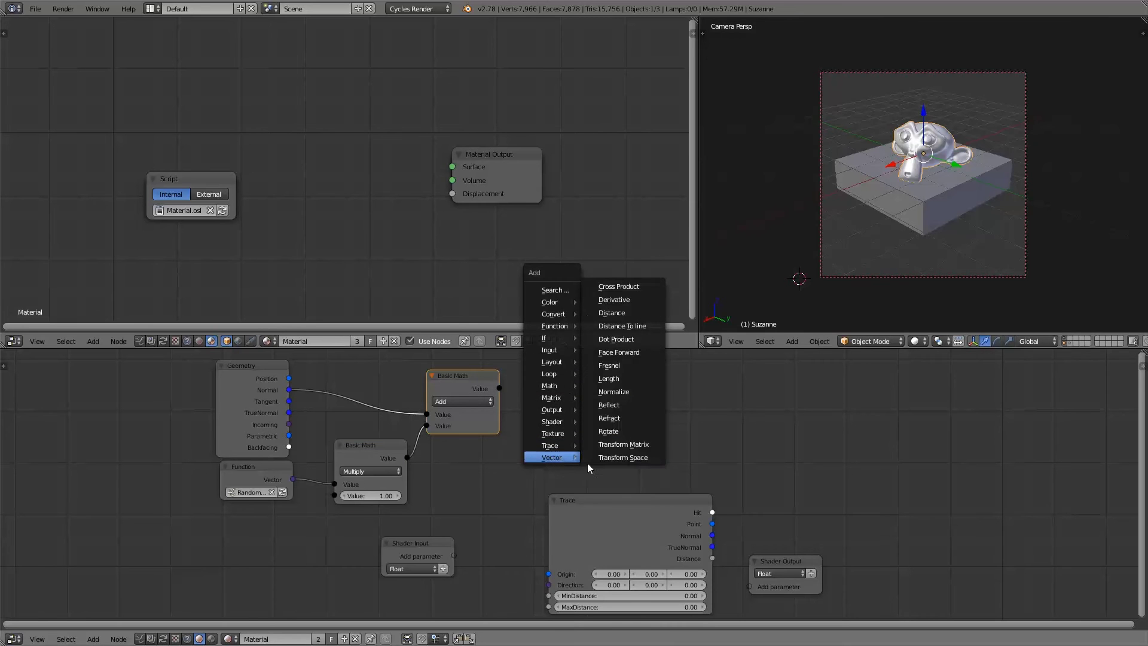
click(616, 392)
click(501, 377)
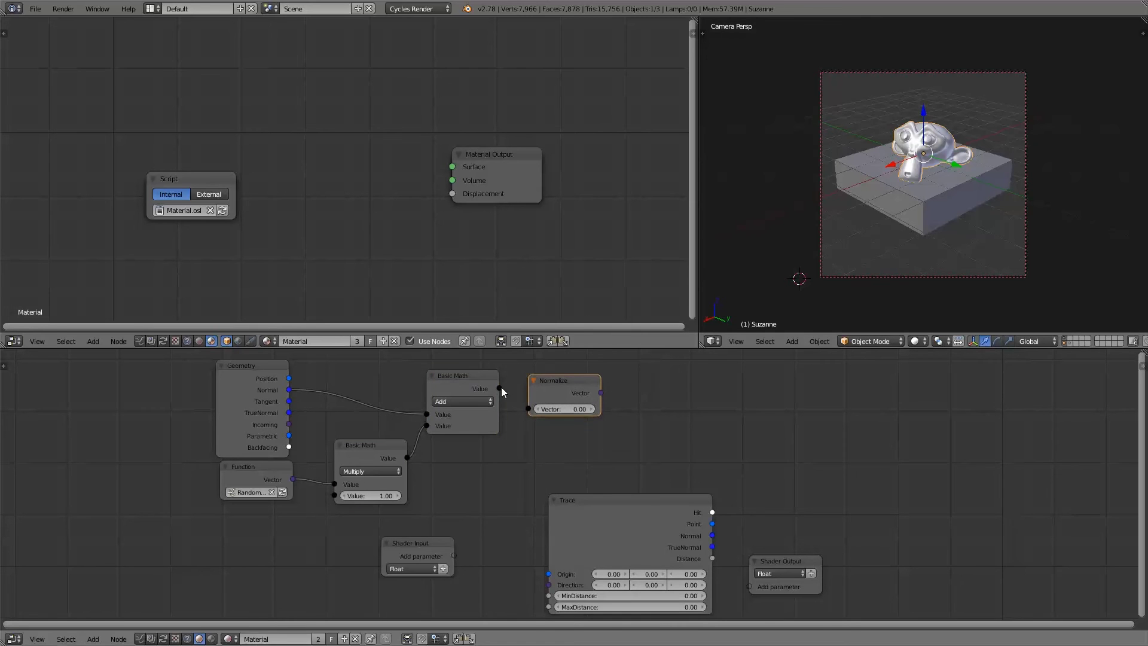
drag(499, 388, 527, 409)
scroll(476, 447, down, 1)
drag(605, 524, 703, 439)
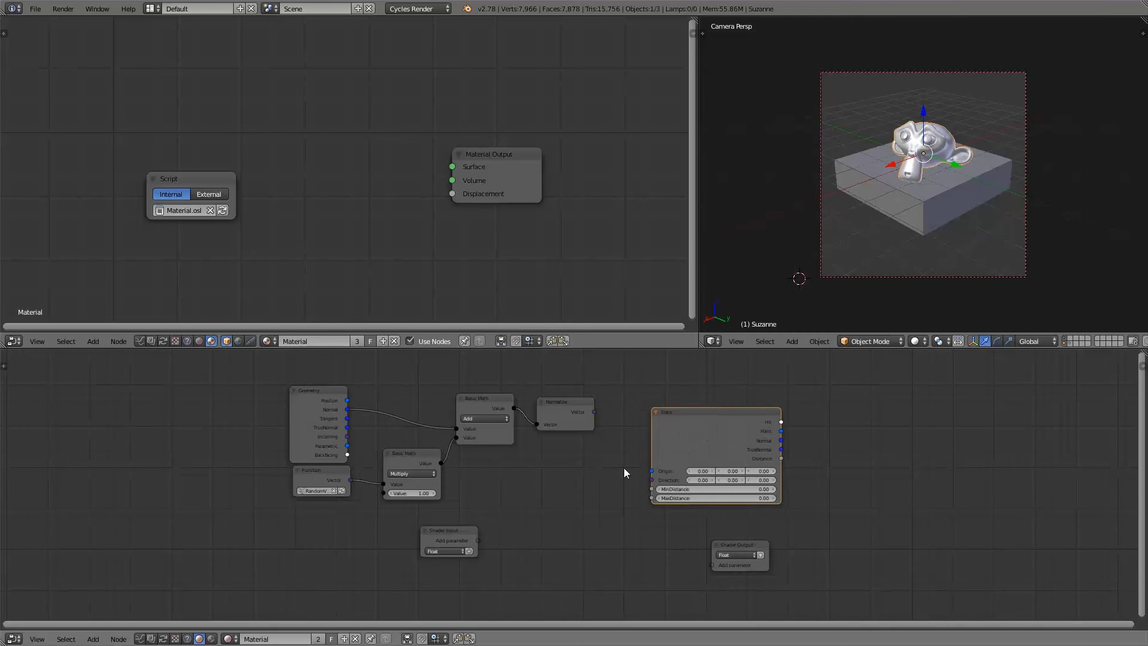
scroll(605, 472, down, 1)
scroll(541, 475, down, 1)
- Put the Geometry, Function, math and Normalize nodes inside a new Frame
key(shift+a)
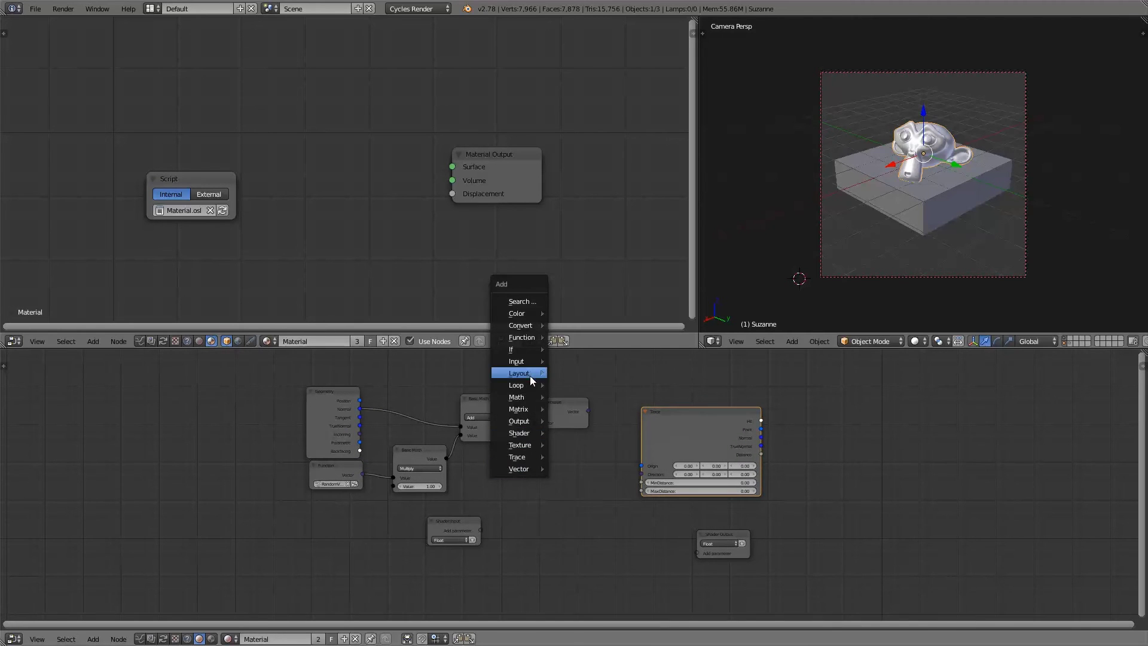
mouse_move(530, 374)
click(580, 375)
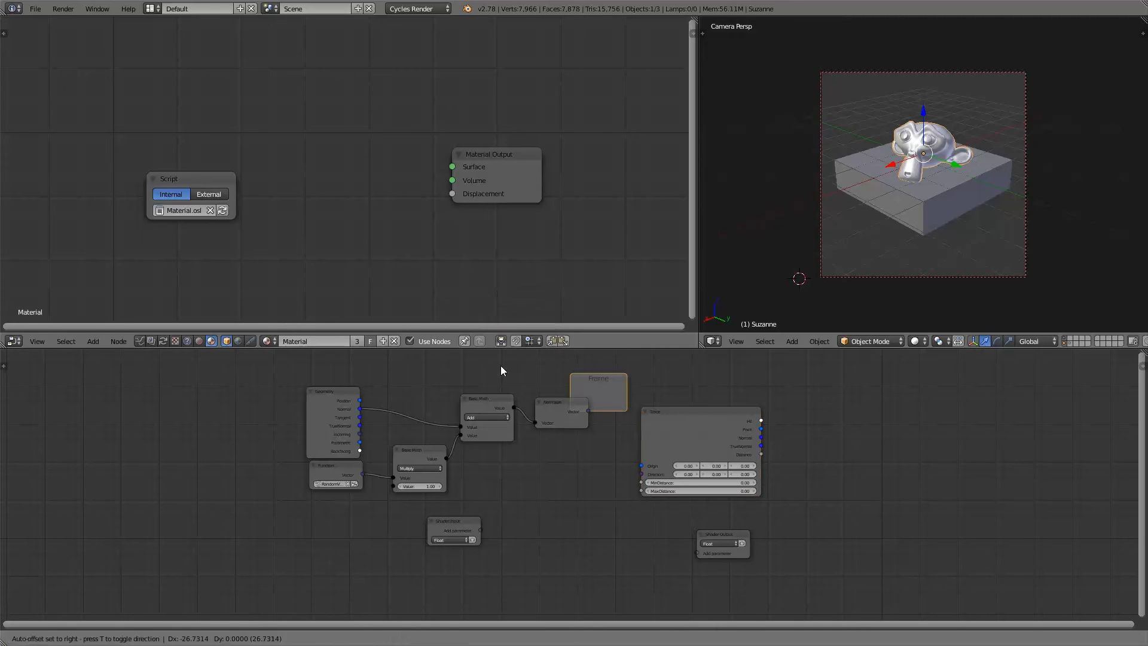
click(430, 366)
key(a)
key(b)
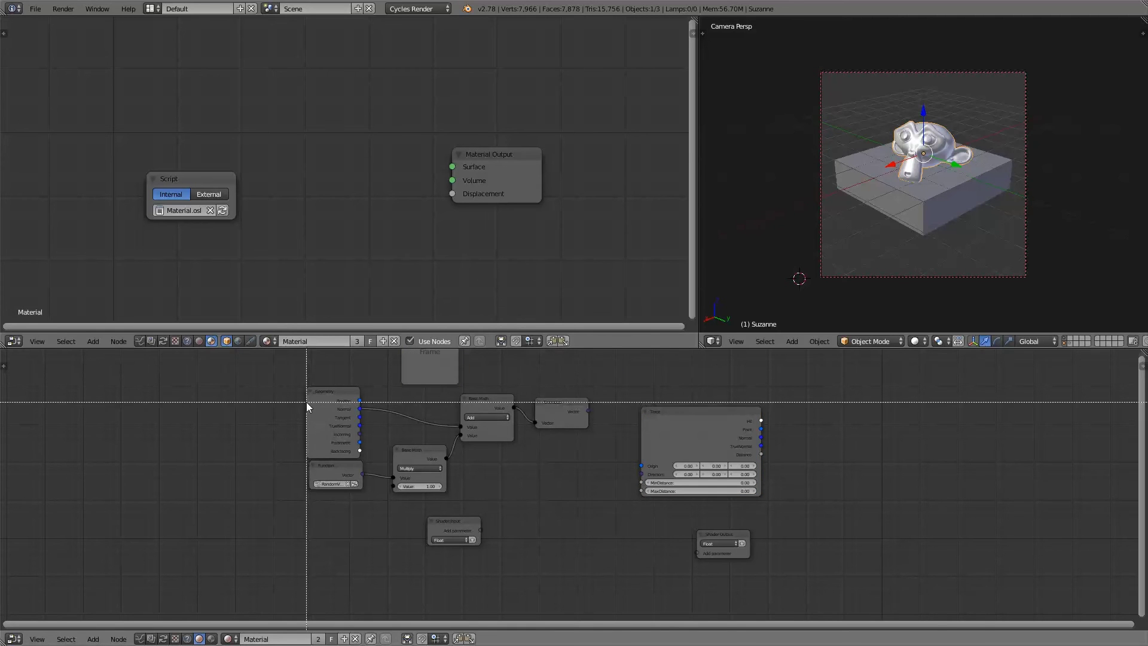
drag(306, 402, 590, 483)
key(ctrl+p)
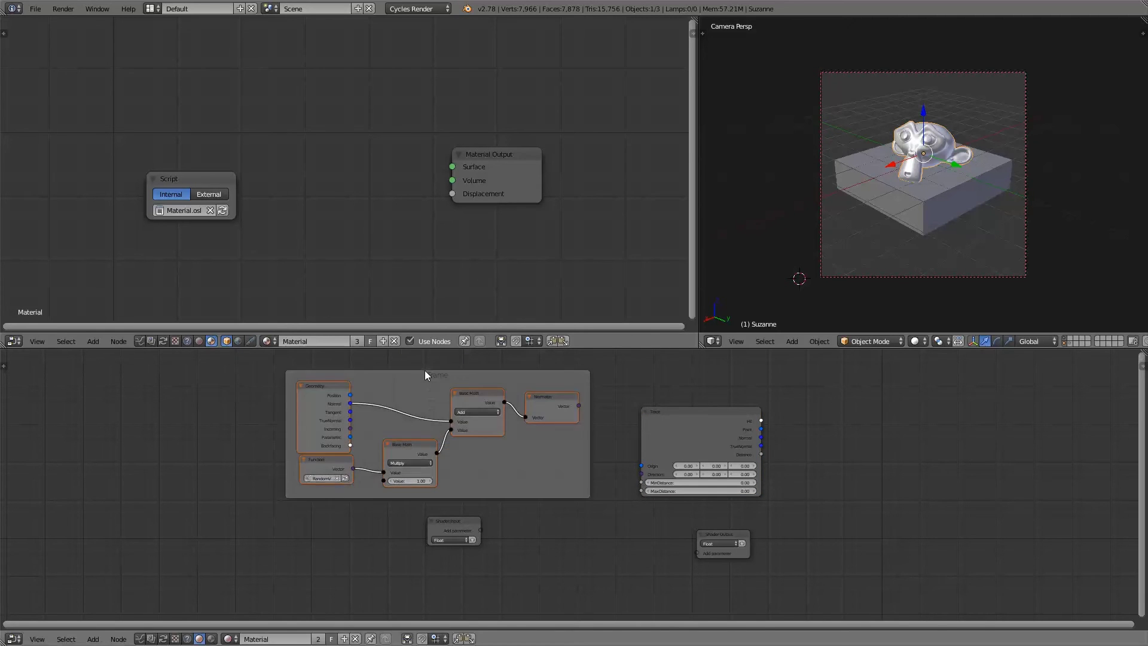
key(g)
click(261, 380)
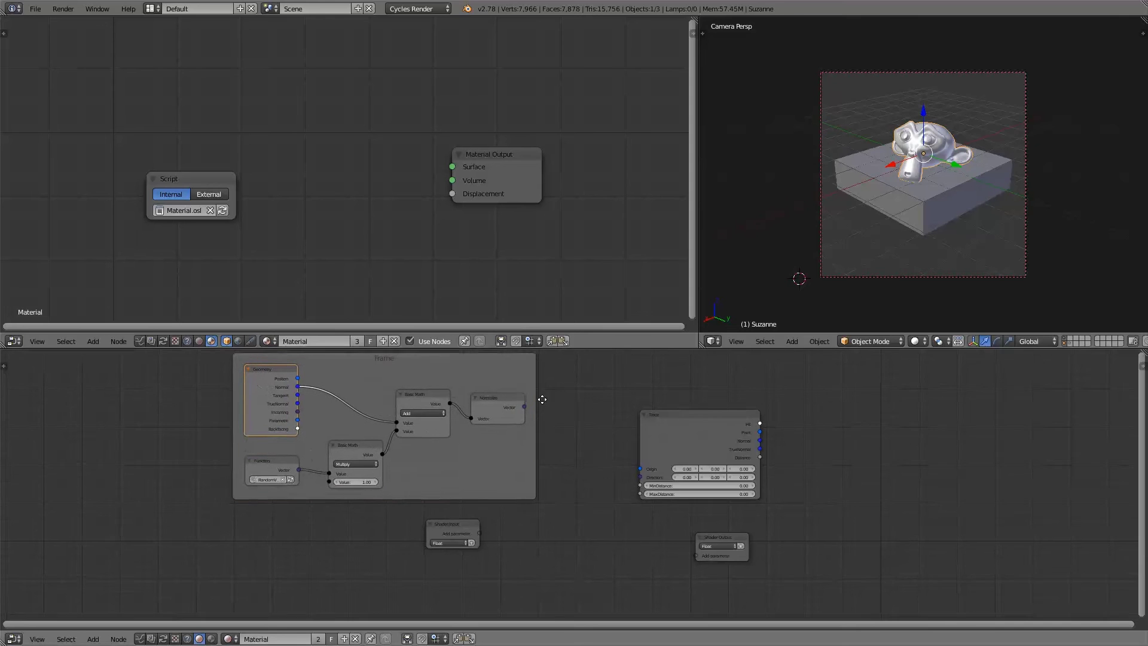
- Link Normalize to Trace's Direction and Geometry Position to Trace's Origin
middle_drag(525, 404, 509, 422)
drag(509, 423, 627, 494)
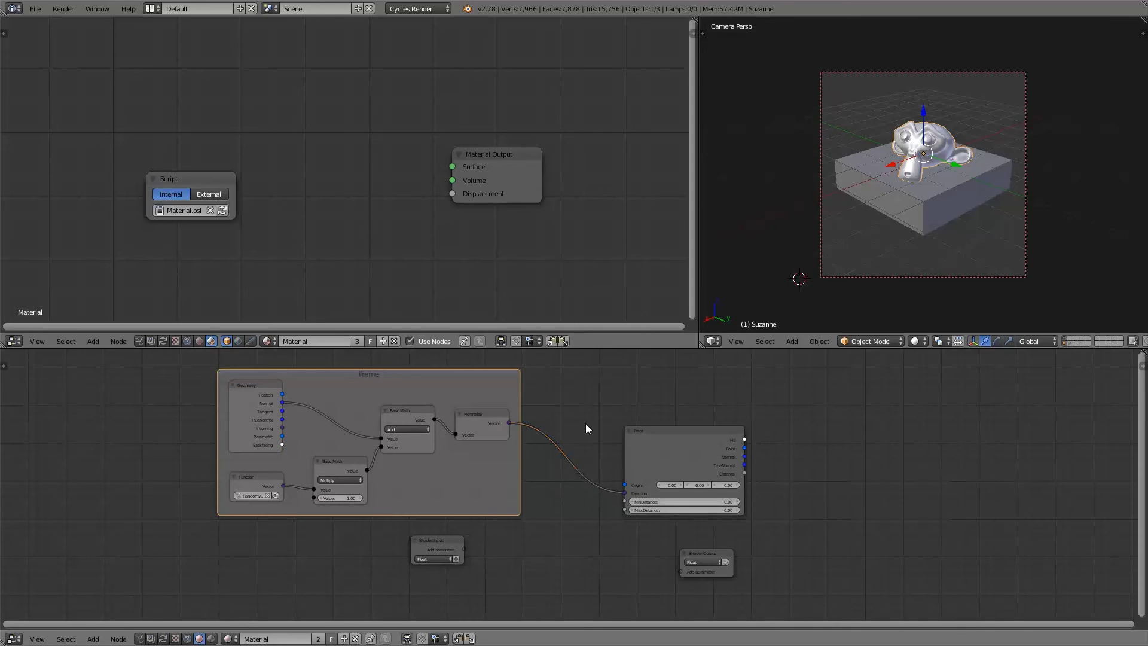
shift+scroll(406, 436, up, 2)
mouse_move(284, 435)
mouse_down()
mouse_move(304, 430)
mouse_move(627, 524)
mouse_up()
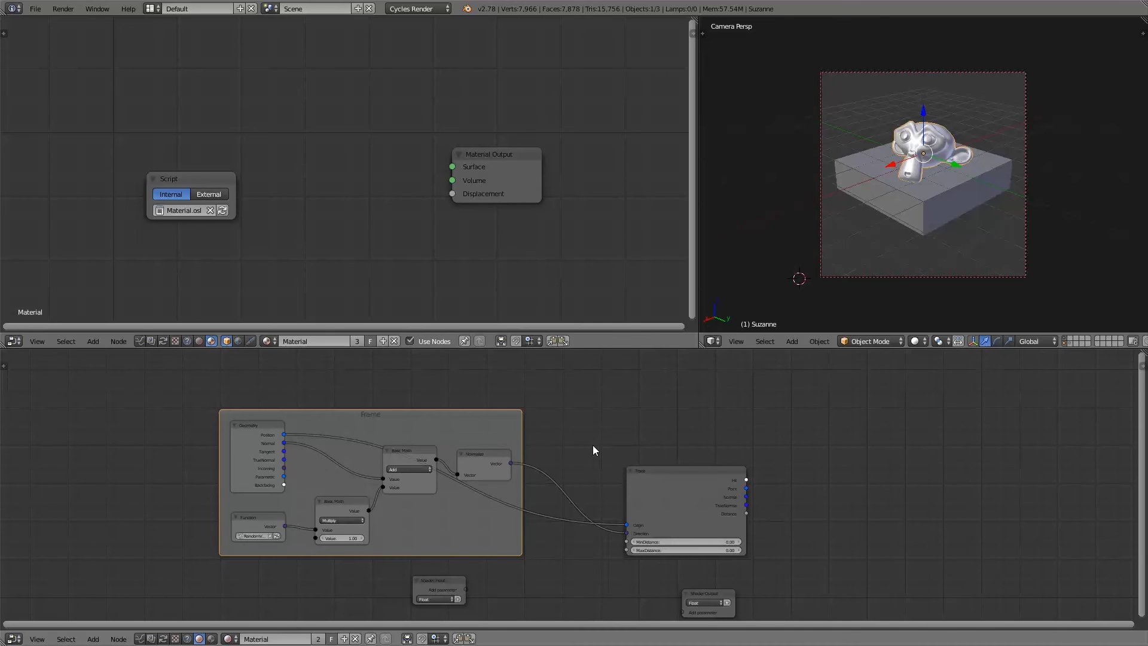
click(593, 445)
- Add a Reroute node from the Layout menu
key(shift+a)
mouse_move(593, 445)
mouse_move(583, 471)
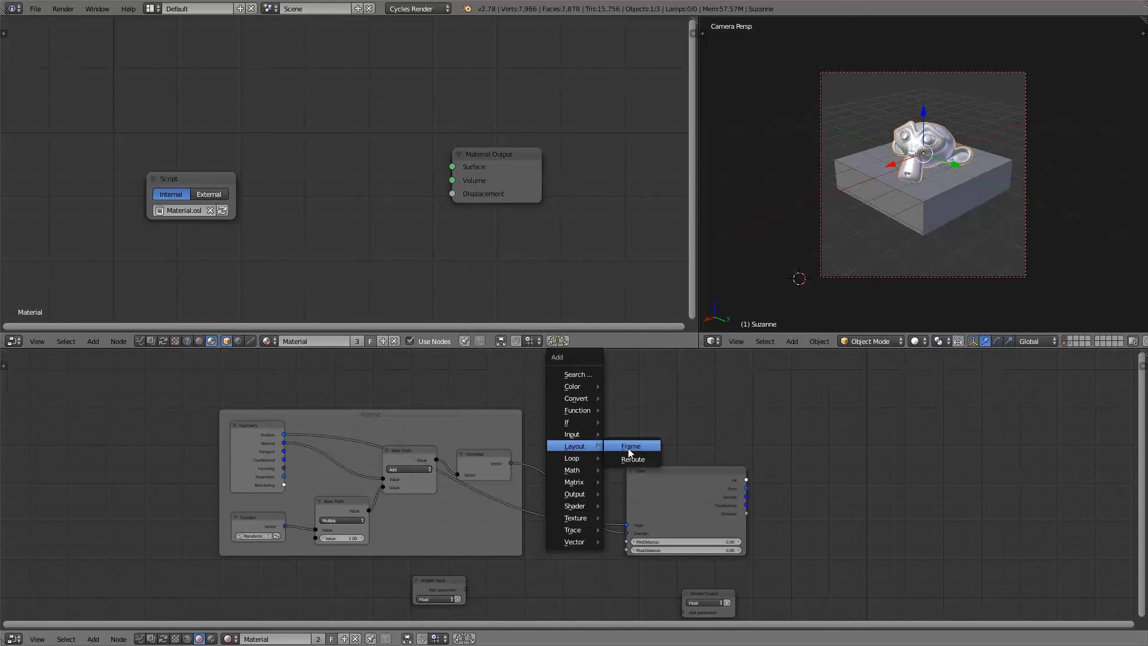
click(629, 458)
- Drop the reroute onto the Position-to-Origin link and move Trace closer to the frame
click(363, 443)
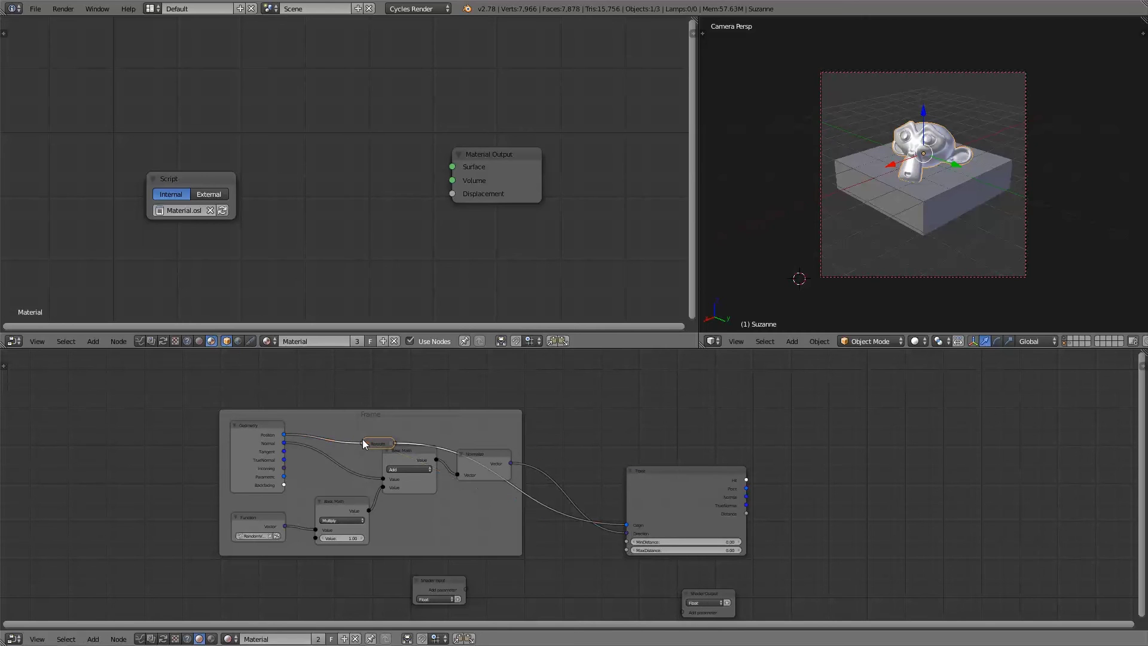
mouse_move(363, 439)
mouse_down()
mouse_move(466, 399)
mouse_move(492, 429)
mouse_up()
middle_drag(669, 508, 526, 482)
drag(525, 482, 490, 434)
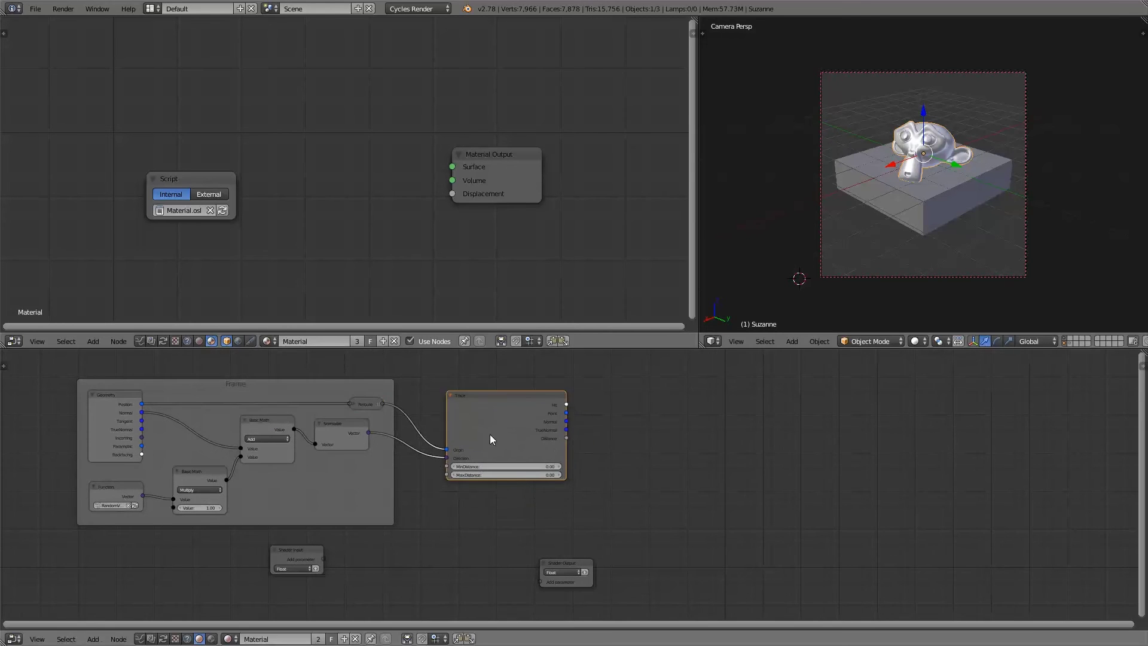
middle_drag(614, 475, 604, 489)
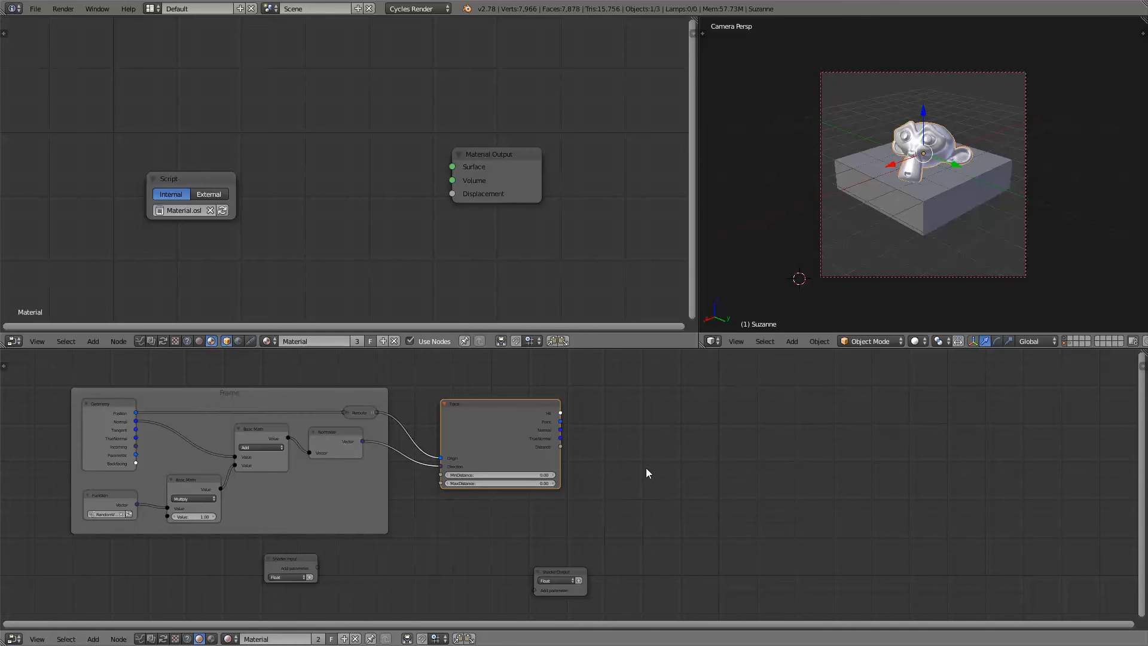
- Set the Trace node's MaxDistance to 10 and MinDistance to 0
click(512, 483)
text(10)
key(Return)
click(503, 476)
text(1)
key(Return)
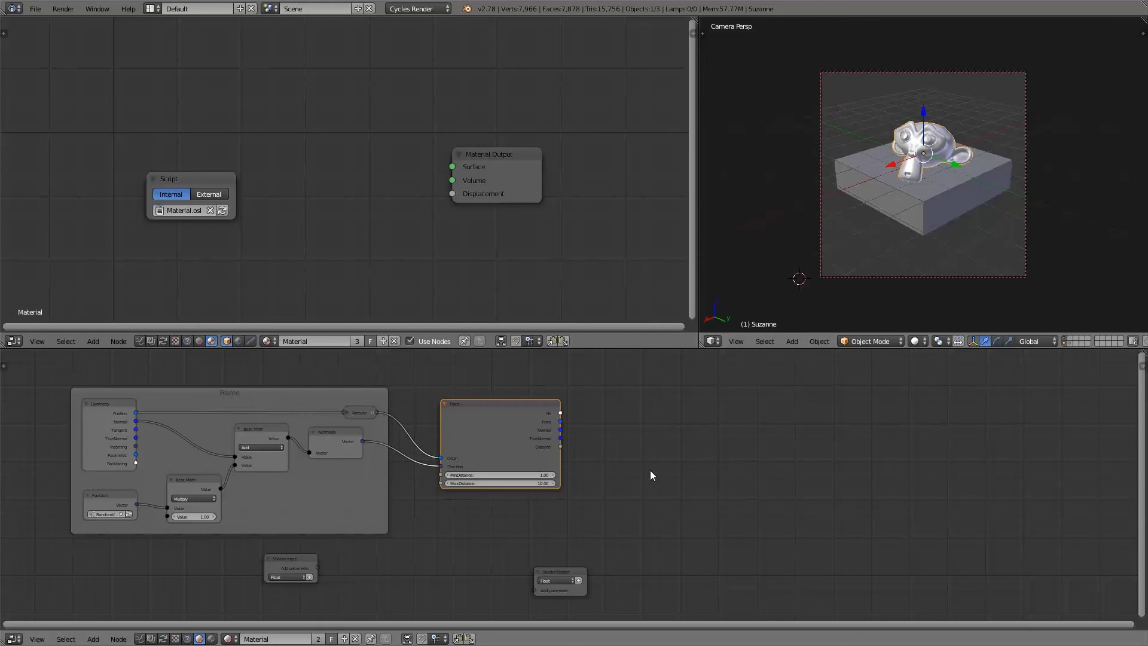
click(504, 475)
text(0)
key(Return)
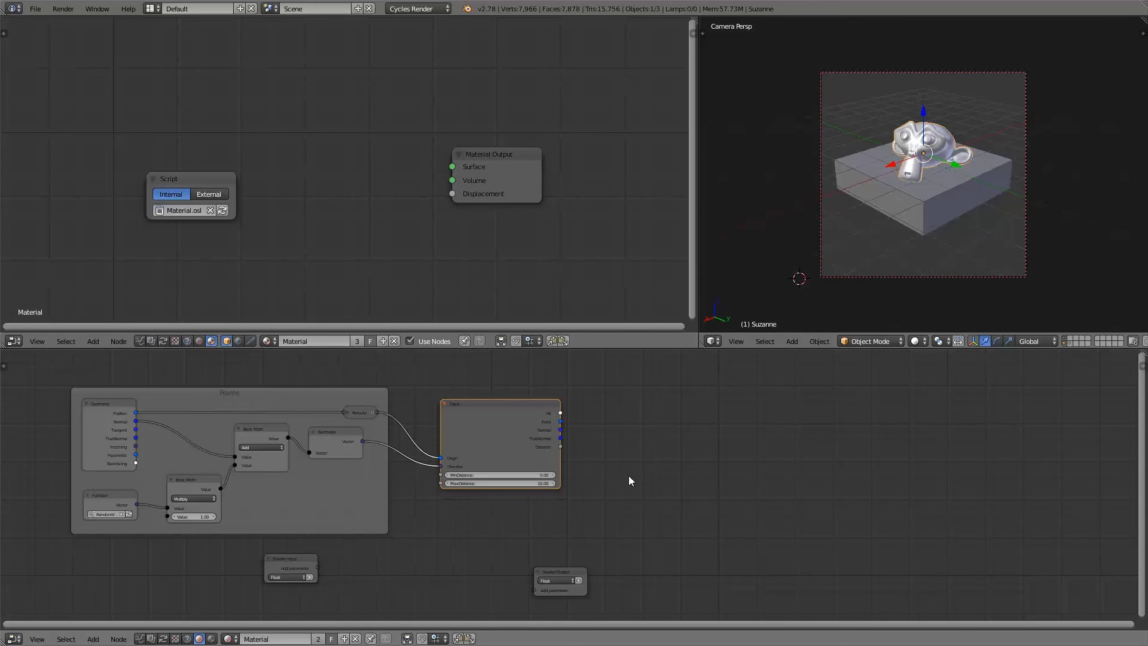
- Expose Trace's MaxDistance as a new Shader Input parameter and reposition Shader Input
drag(317, 569, 441, 484)
middle_drag(436, 540, 391, 528)
drag(266, 551, 334, 537)
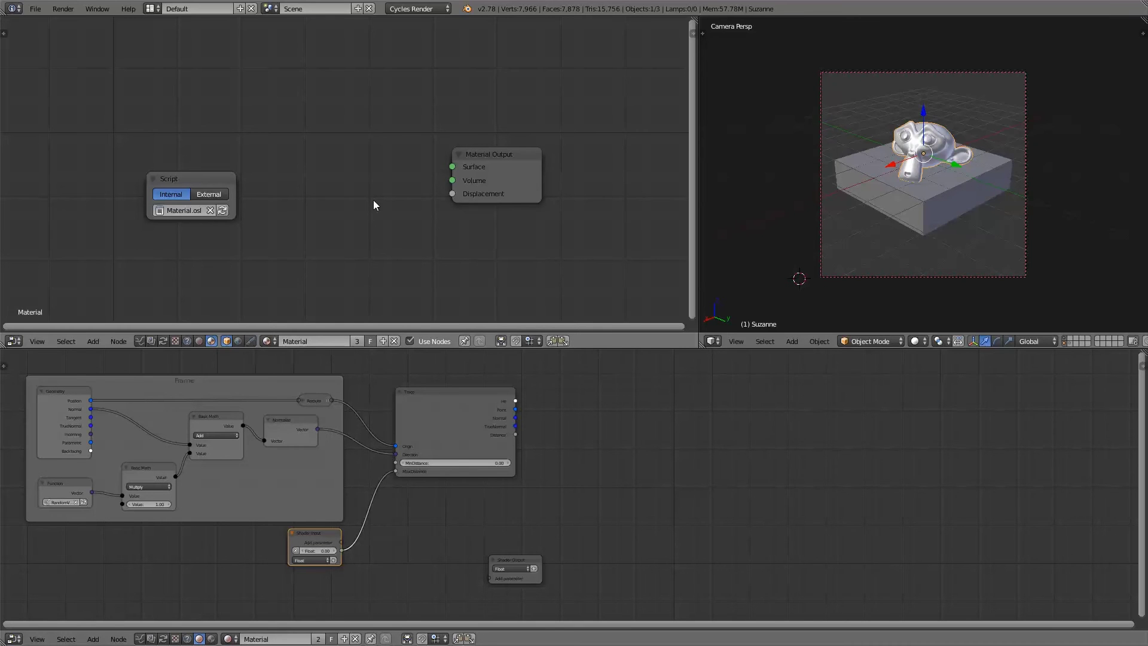
middle_drag(333, 558, 325, 543)
- Rename the new parameter's display and variable names to MaxDistance in the sidebar
key(n)
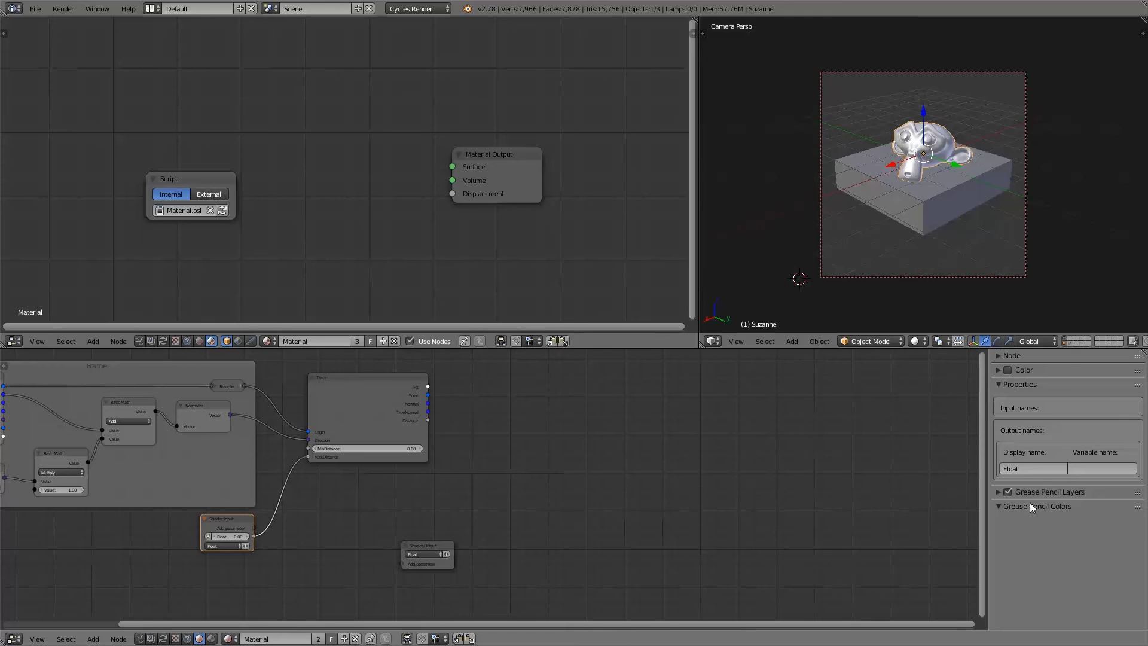
click(1033, 470)
text(MaxDistance)
key(Tab)
text(MaxDistance)
key(Return)
middle_drag(568, 460, 541, 488)
- Close the sidebar and move the Shader Output node to the right of Trace
key(n)
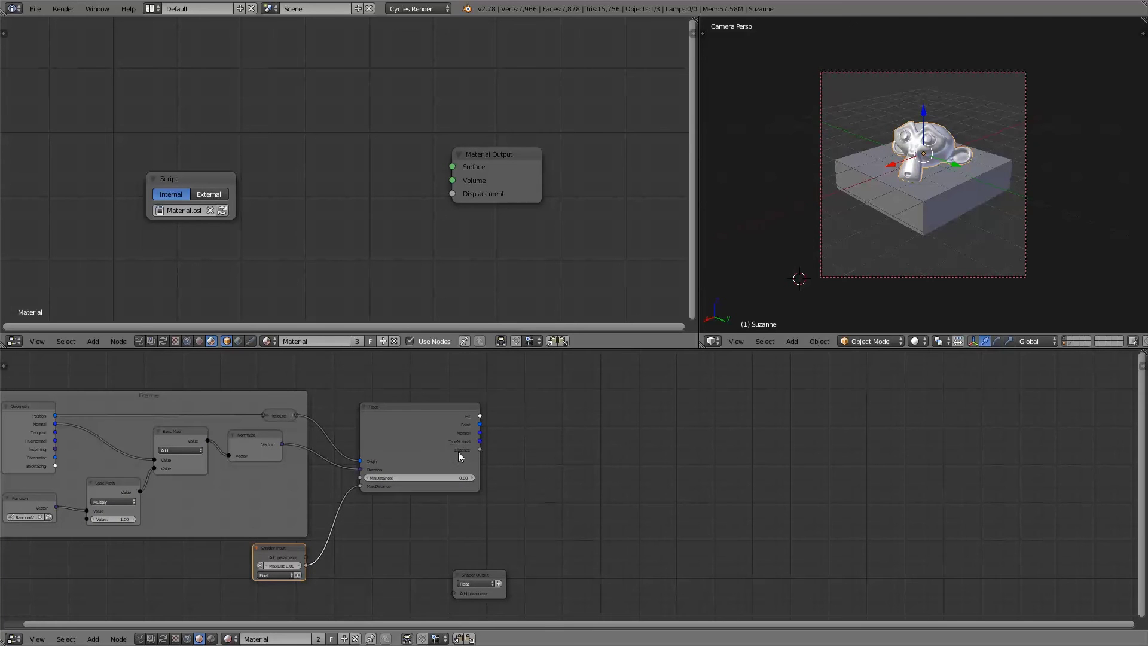
drag(430, 418, 419, 421)
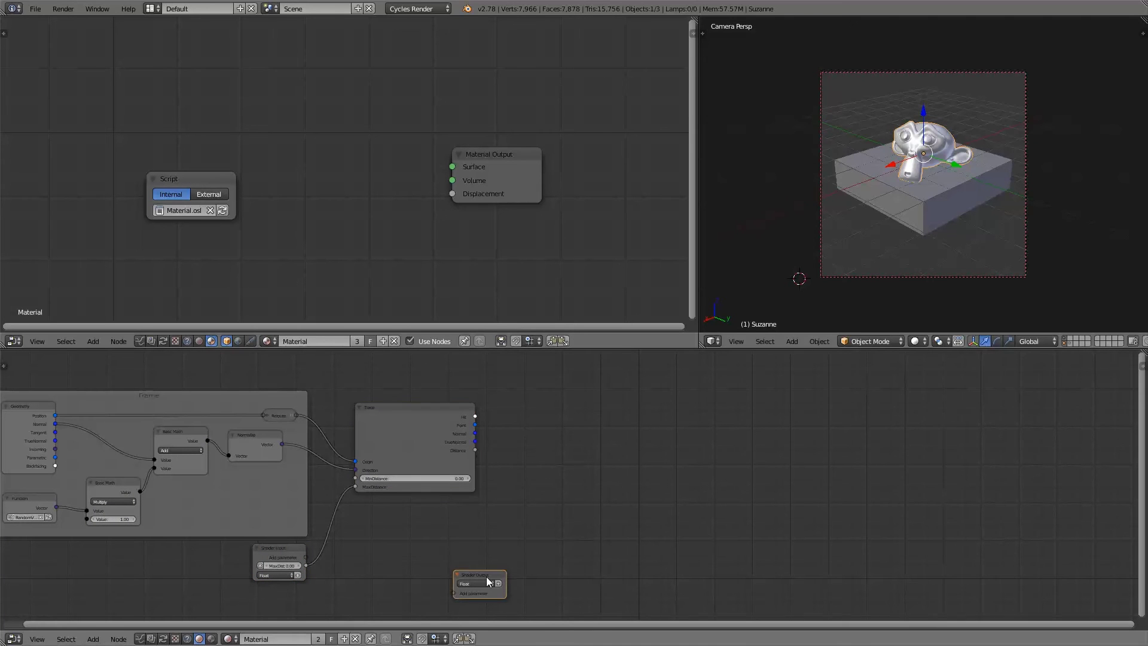
drag(486, 577, 758, 415)
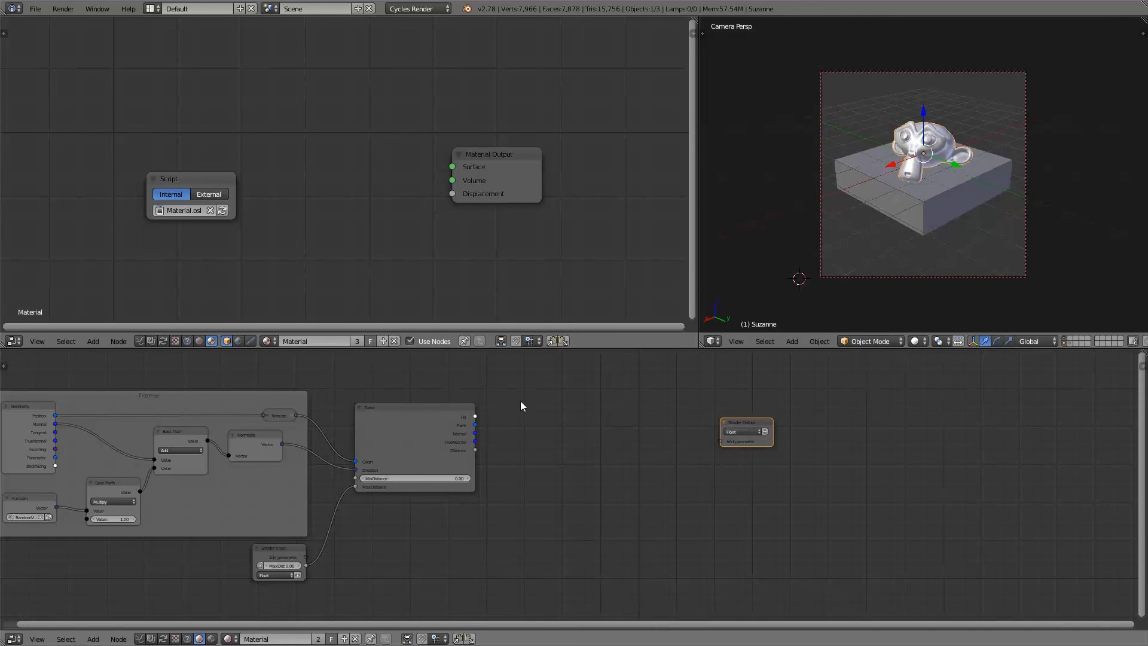
drag(475, 417, 478, 420)
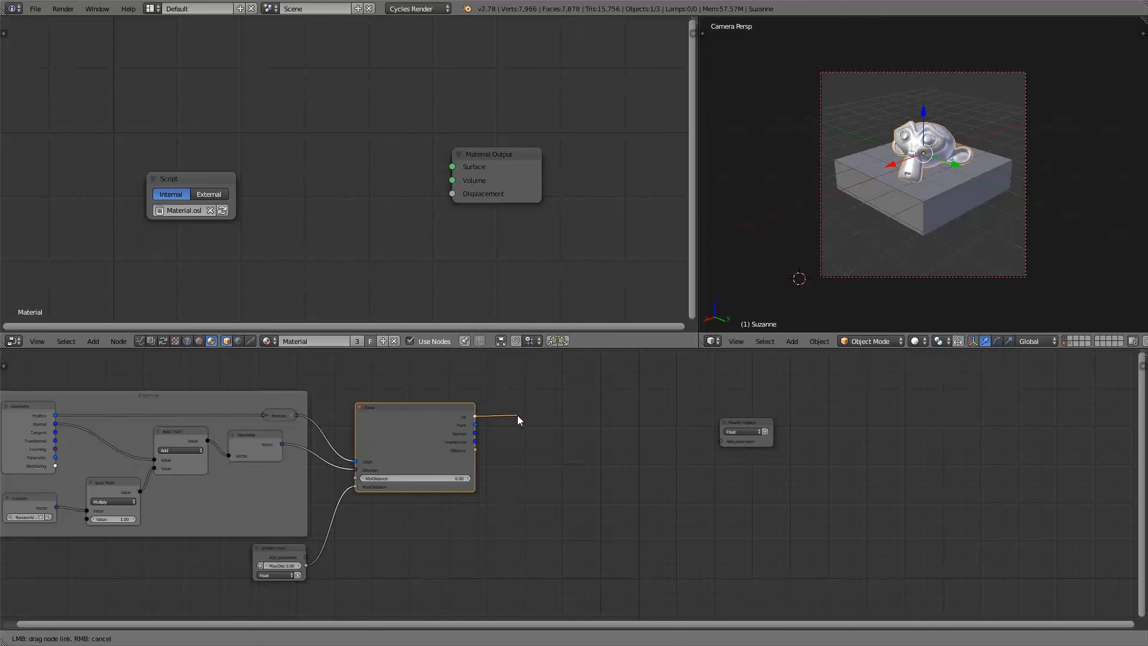
mouse_move(516, 418)
mouse_down()
mouse_move(471, 420)
mouse_move(481, 420)
mouse_up()
drag(495, 418, 479, 417)
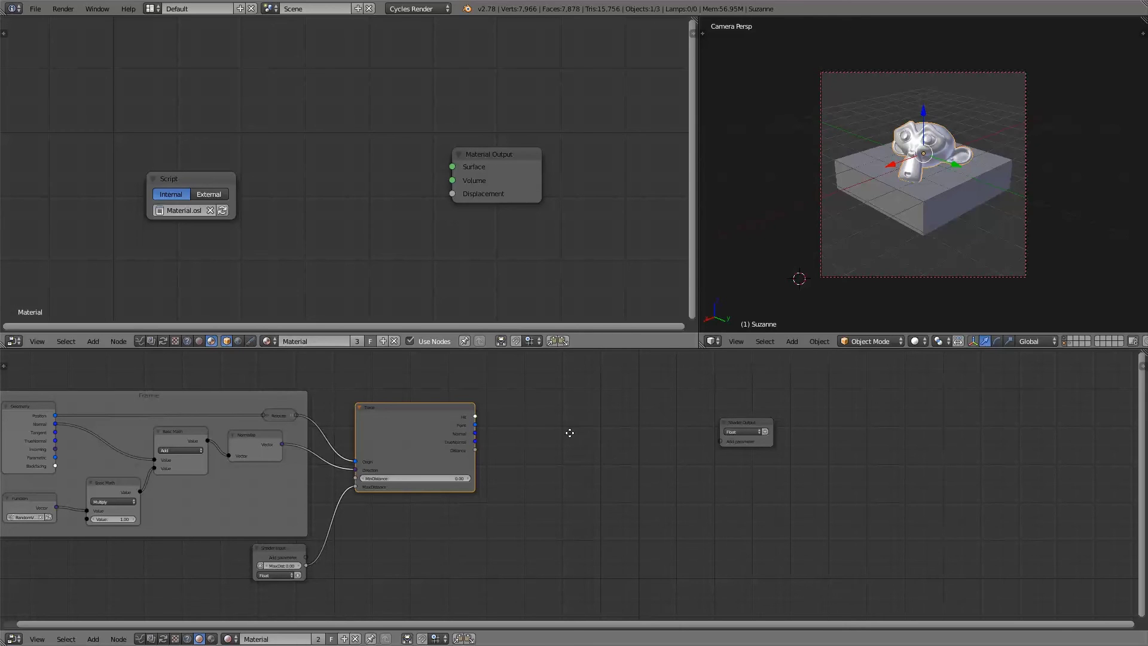
middle_drag(570, 432, 568, 429)
- Add a Select node right of Trace, driven by Trace's Hit output
key(shift+a)
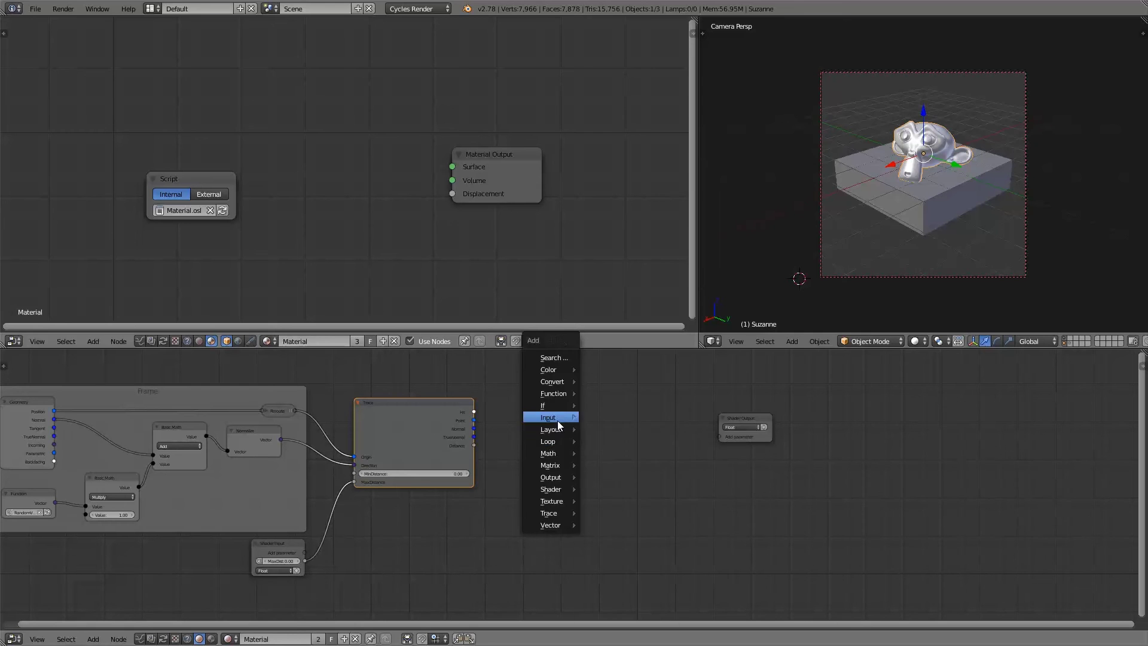
mouse_move(559, 407)
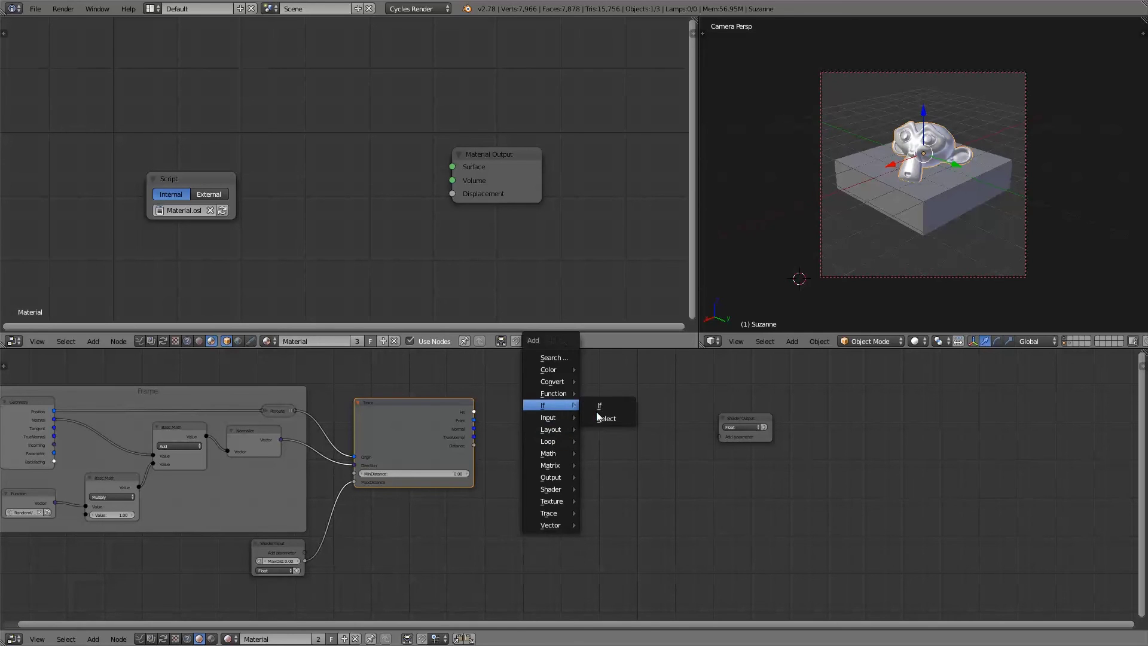
click(604, 418)
click(569, 410)
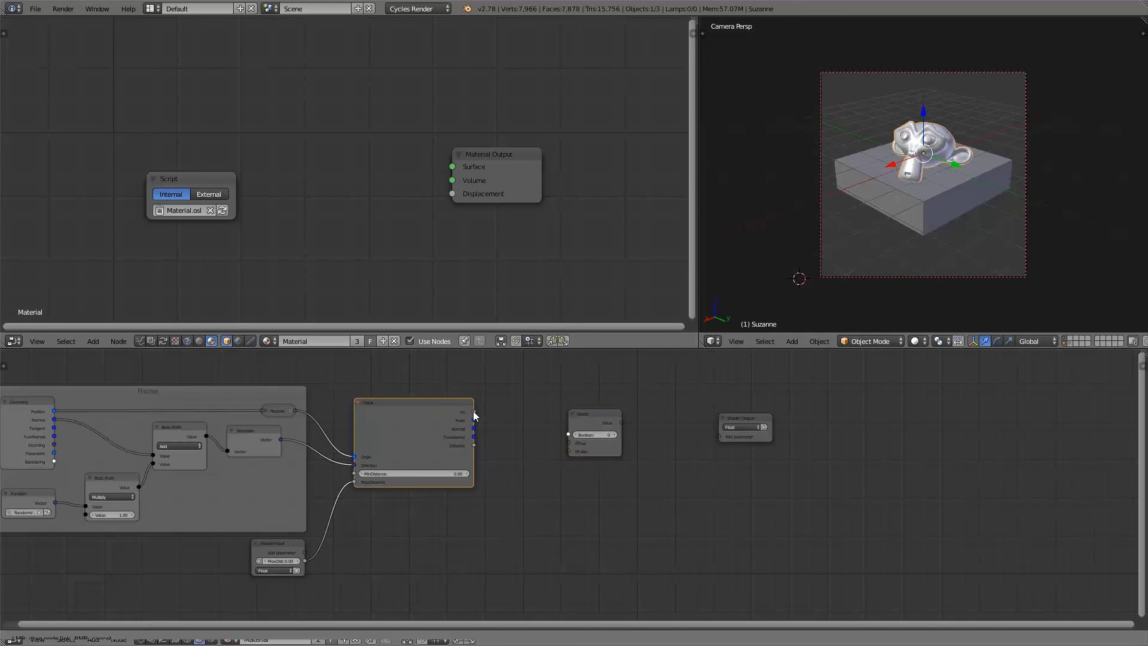
drag(474, 412, 568, 434)
key(g)
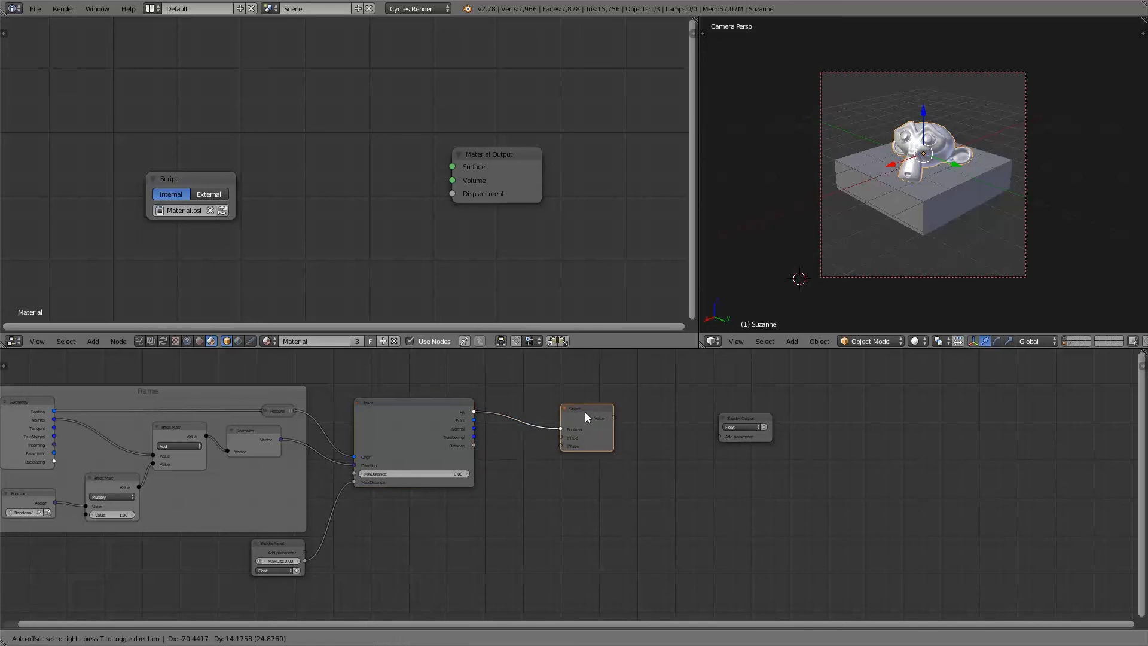
key(Escape)
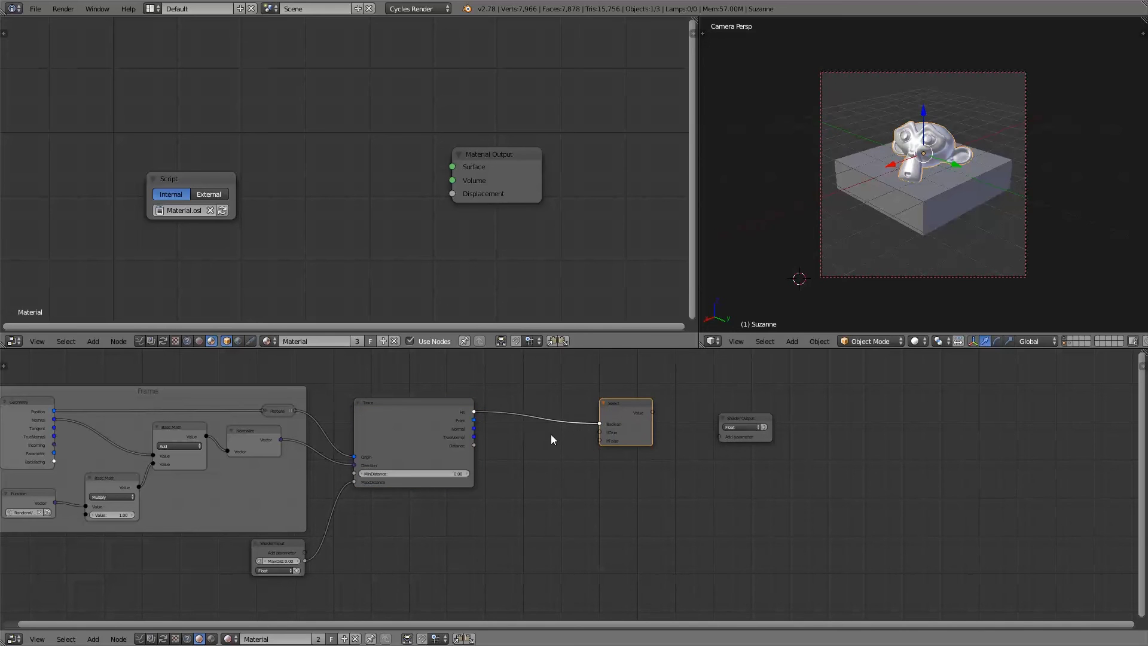
- Add a 0.00 Float node linked into Select's ifTrue input
key(shift+a)
mouse_move(540, 446)
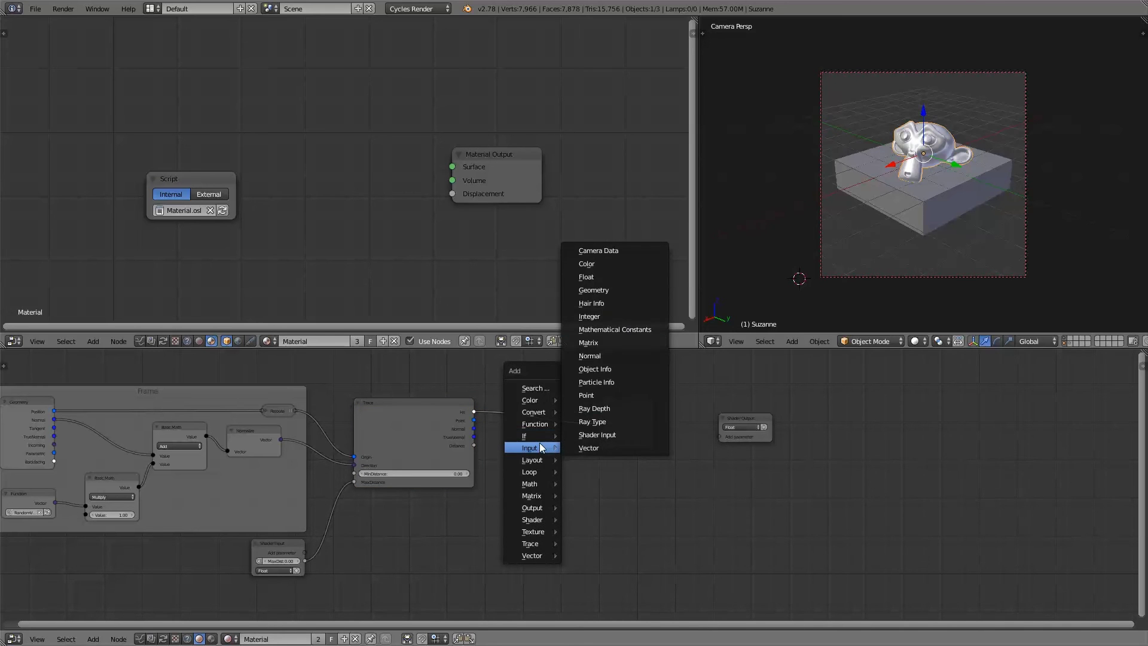
click(593, 278)
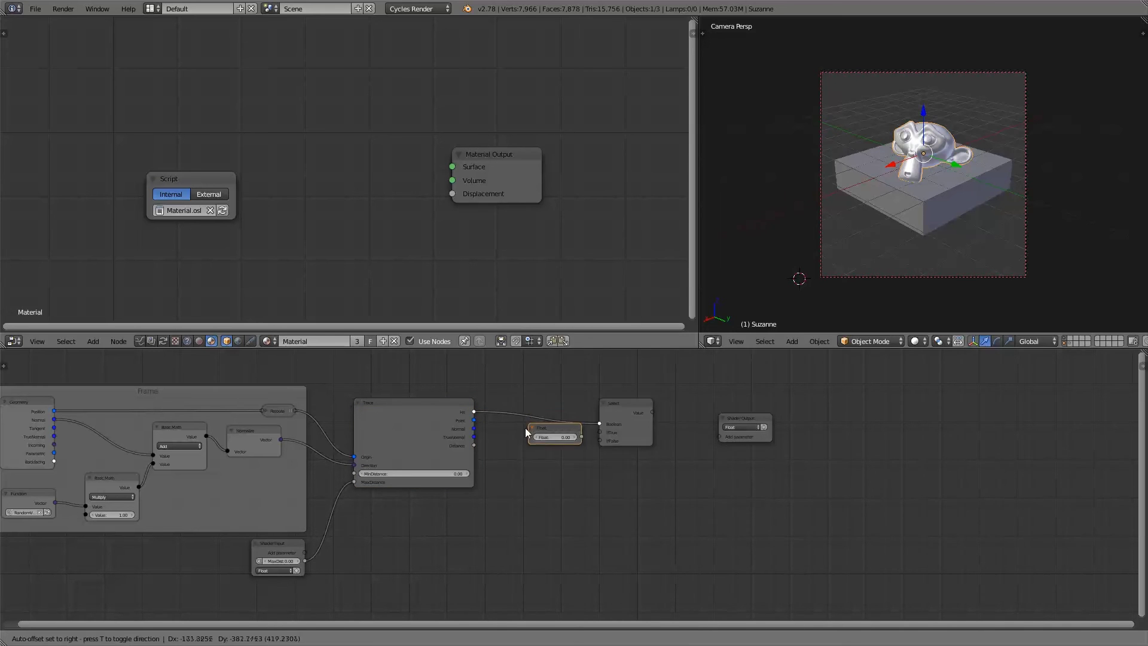
click(556, 443)
drag(575, 446, 599, 432)
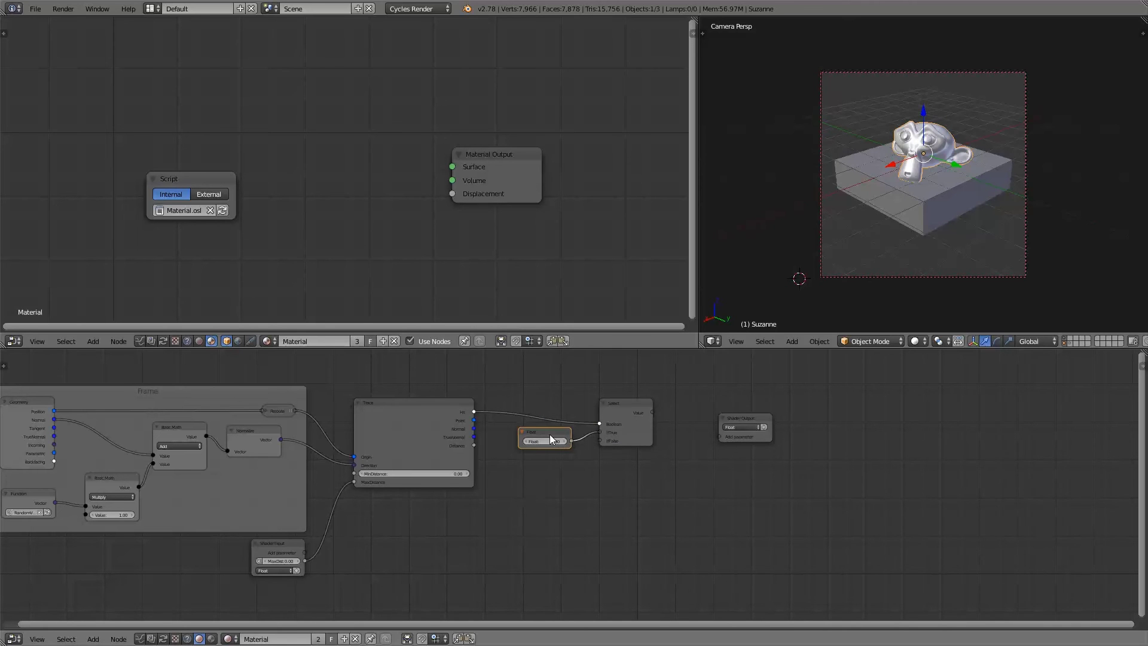
- Duplicate the Float as 1.00 into Select's ifFalse, and feed Select's Value into Shader Output's Float
key(shift+d)
click(550, 461)
click(551, 470)
text(1)
key(Return)
drag(572, 469, 599, 444)
middle_drag(634, 449, 601, 449)
drag(601, 450, 680, 446)
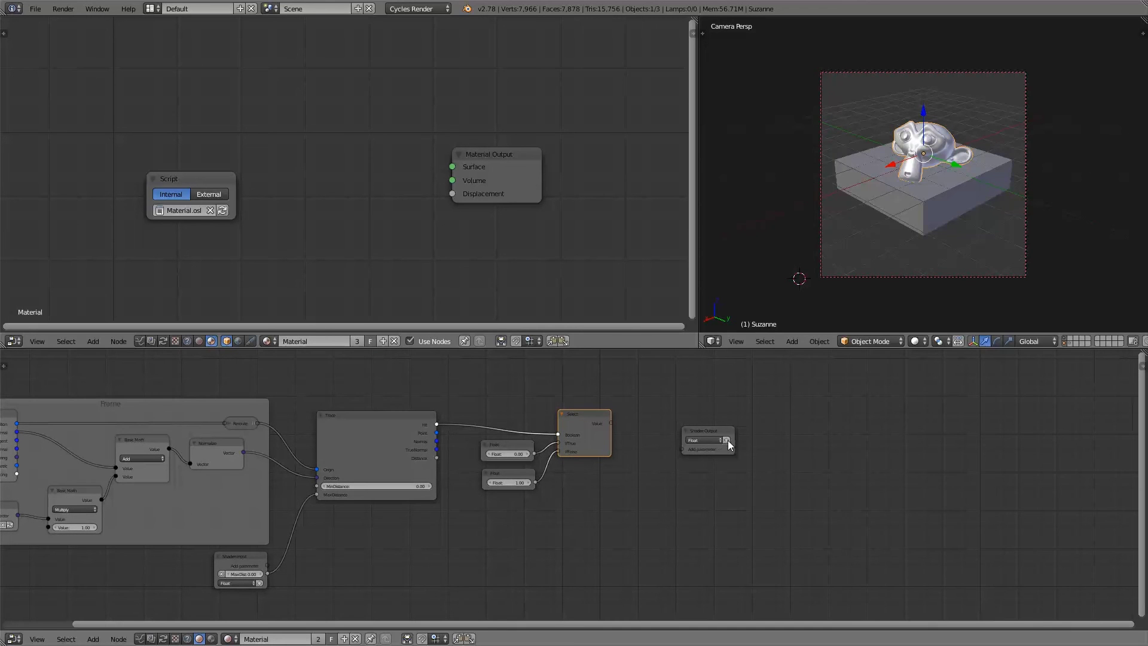
drag(610, 423, 684, 456)
- Reload the Script node and preview its _var_21 output through a Viewer node in Rendered shading
key(a)
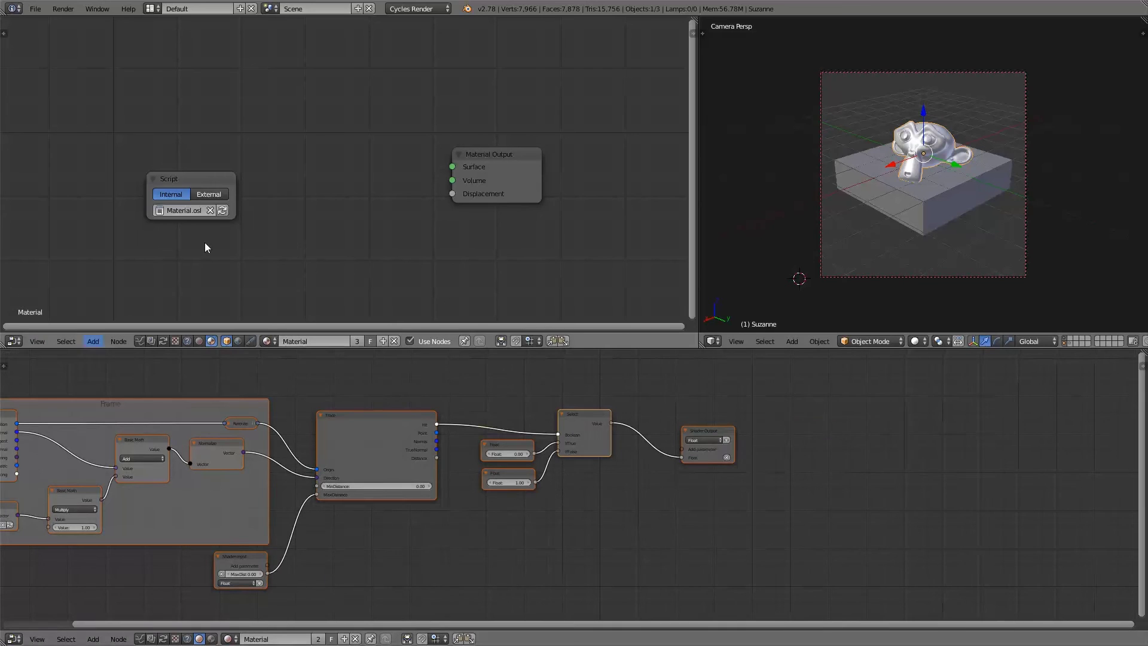
click(222, 210)
ctrl+shift+click(217, 177)
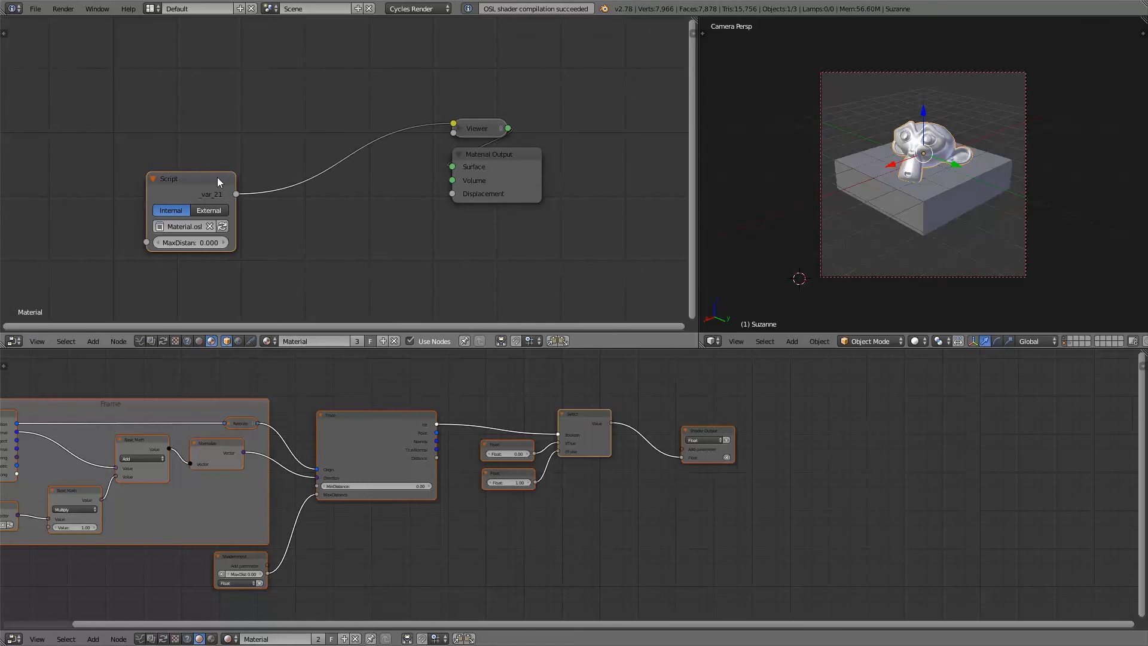
key(shift+z)
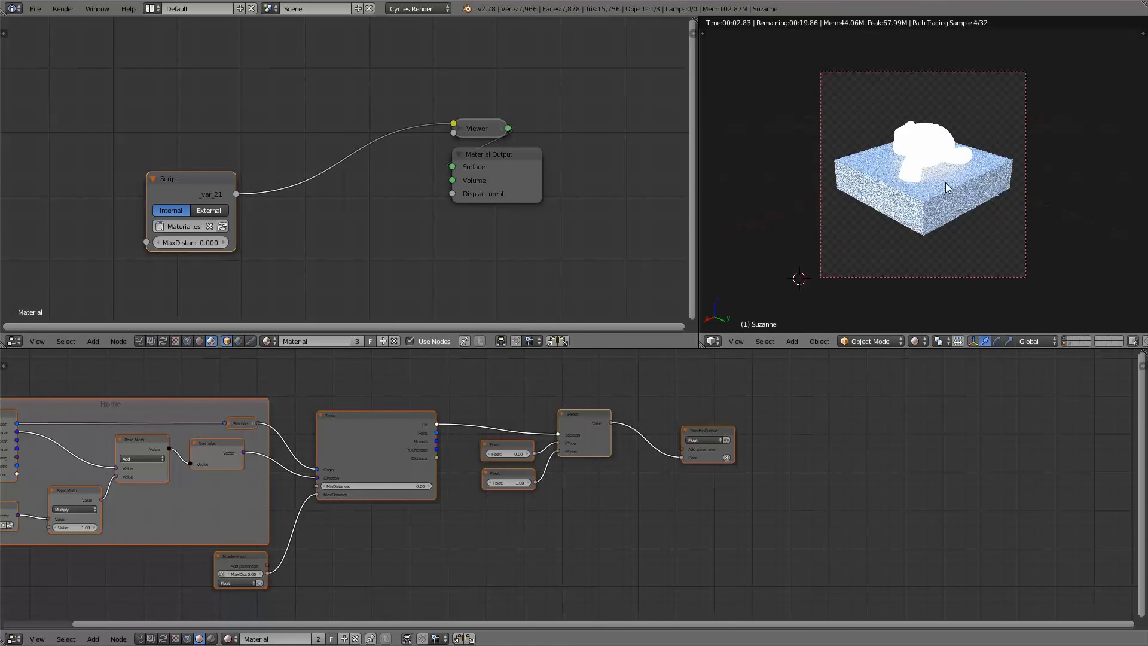
- Set the Script node's MaxDistance to 10 and return the viewport to Solid shading
click(194, 242)
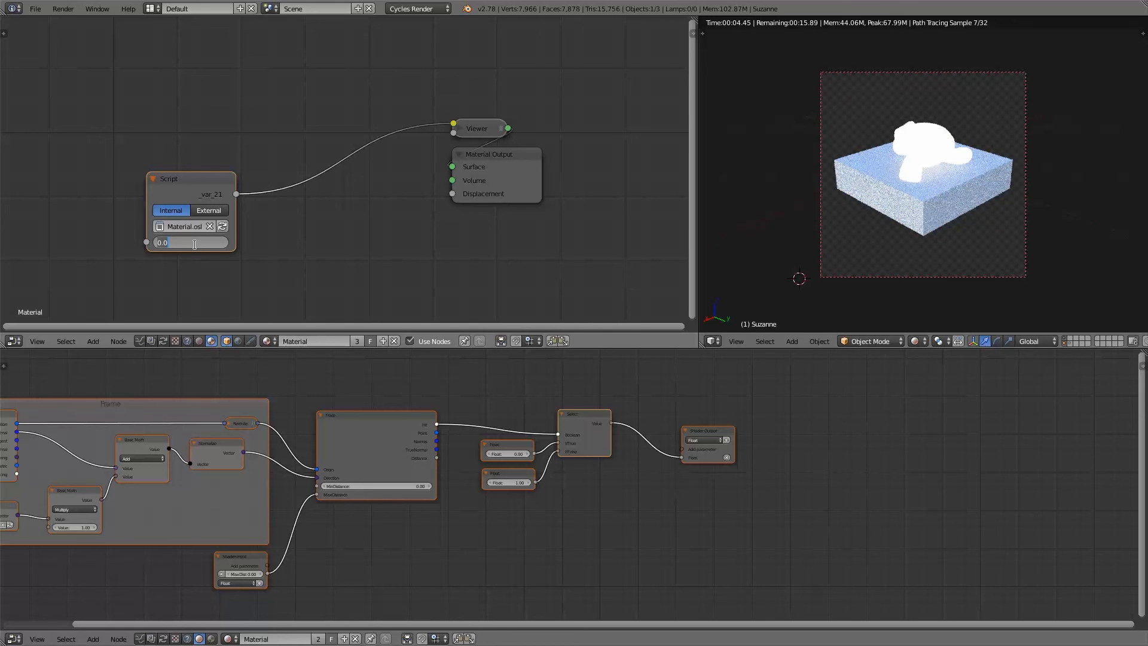
text(10)
key(Return)
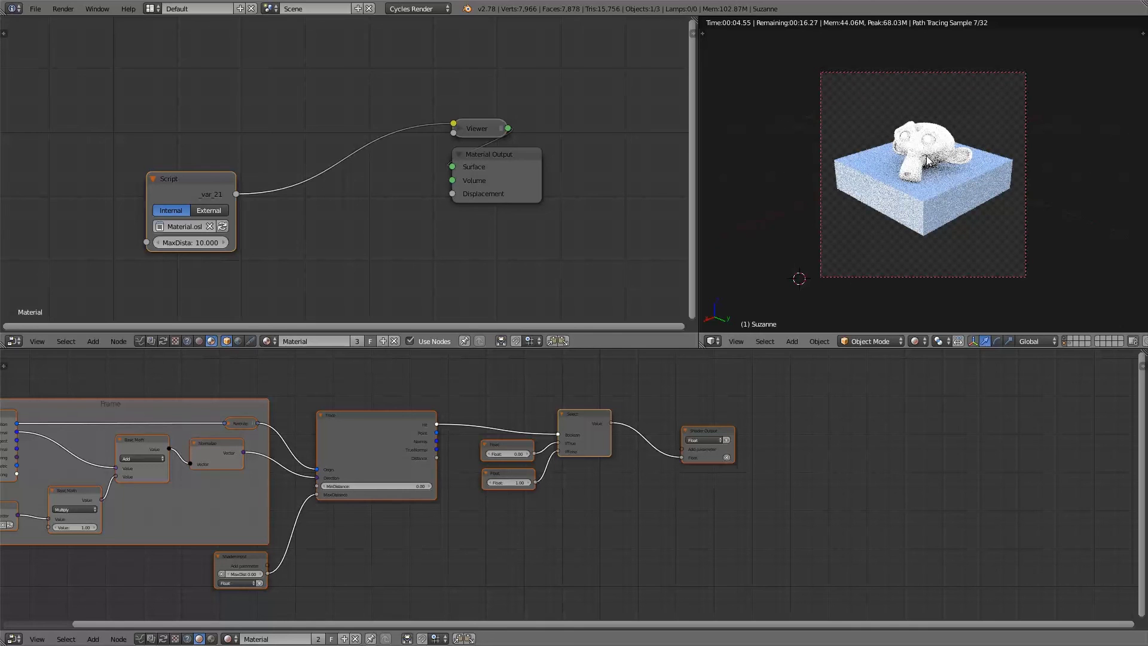
key(shift+z)
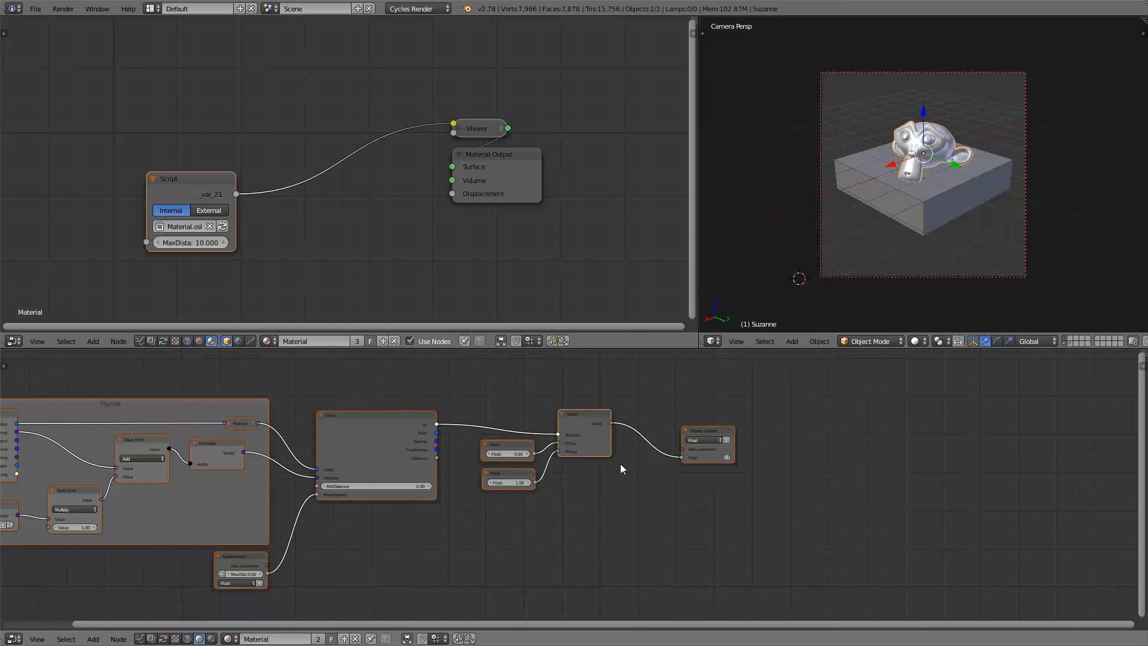
- Clear the 0.00 Float and shift Select and the 1.00 Float to make room
click(436, 423)
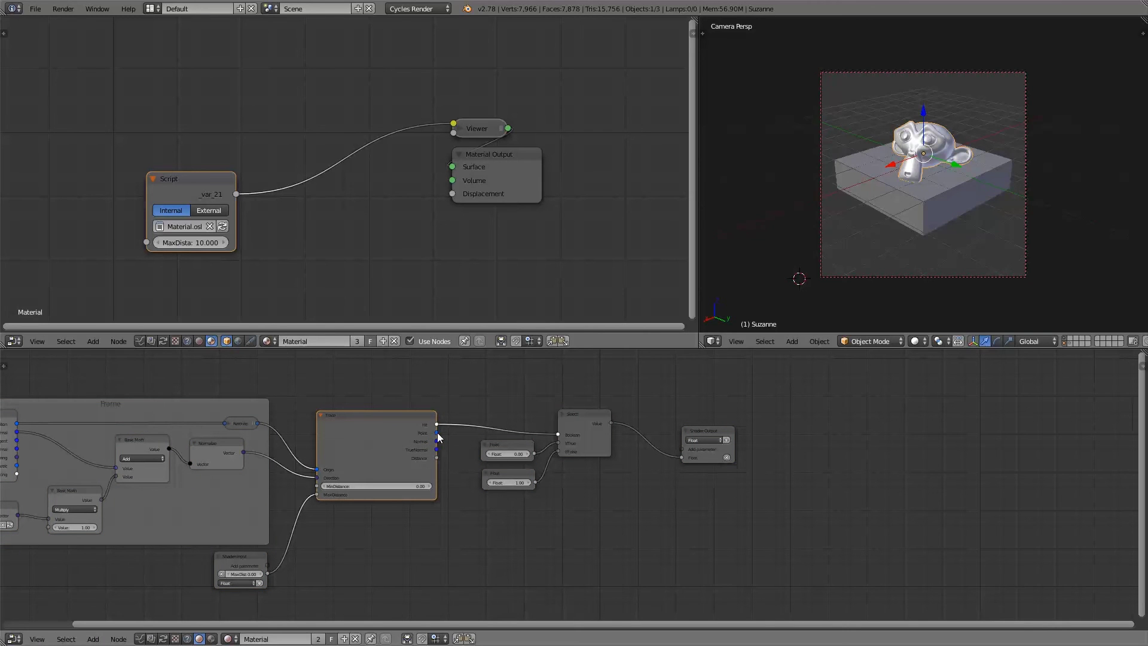
drag(438, 434, 446, 458)
click(503, 447)
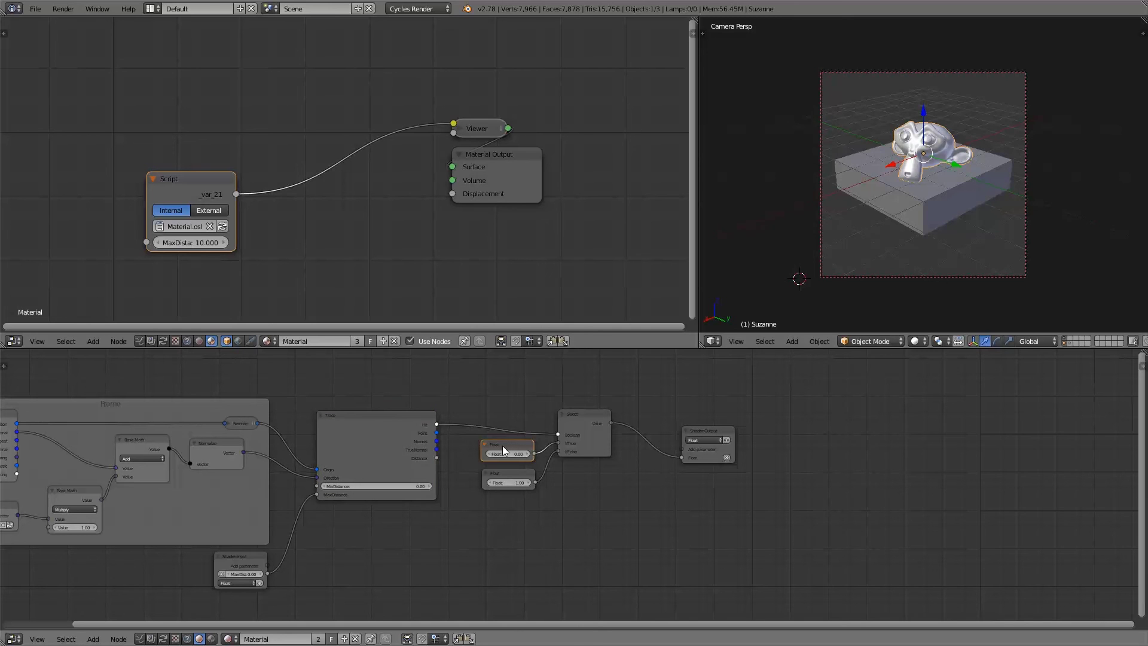
click(588, 419)
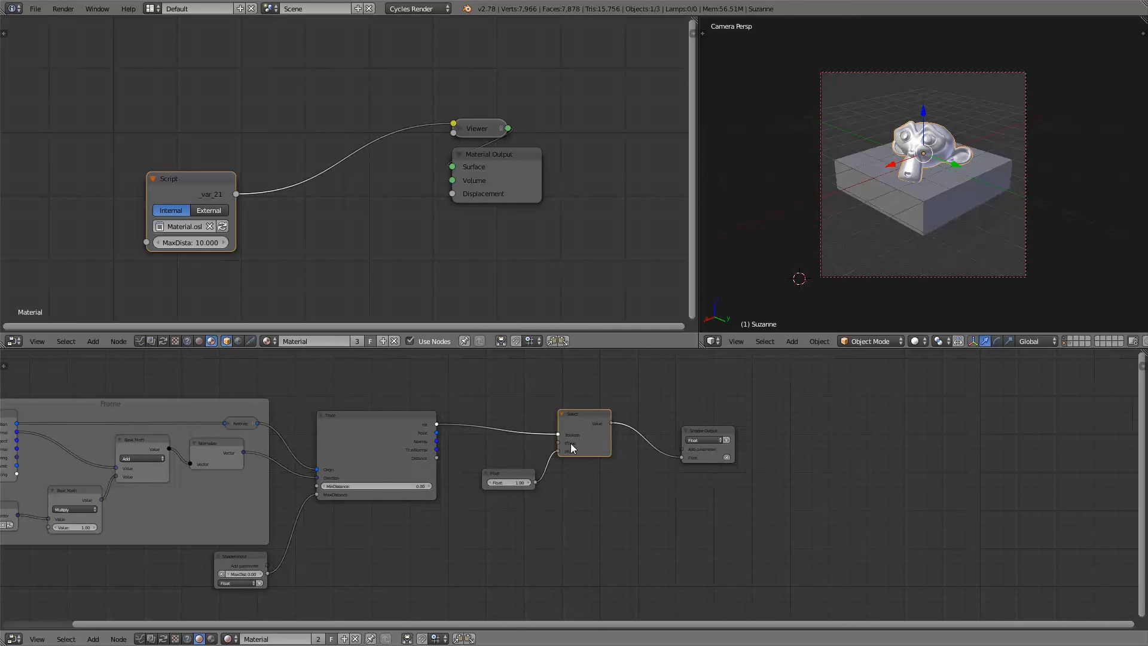
key(g)
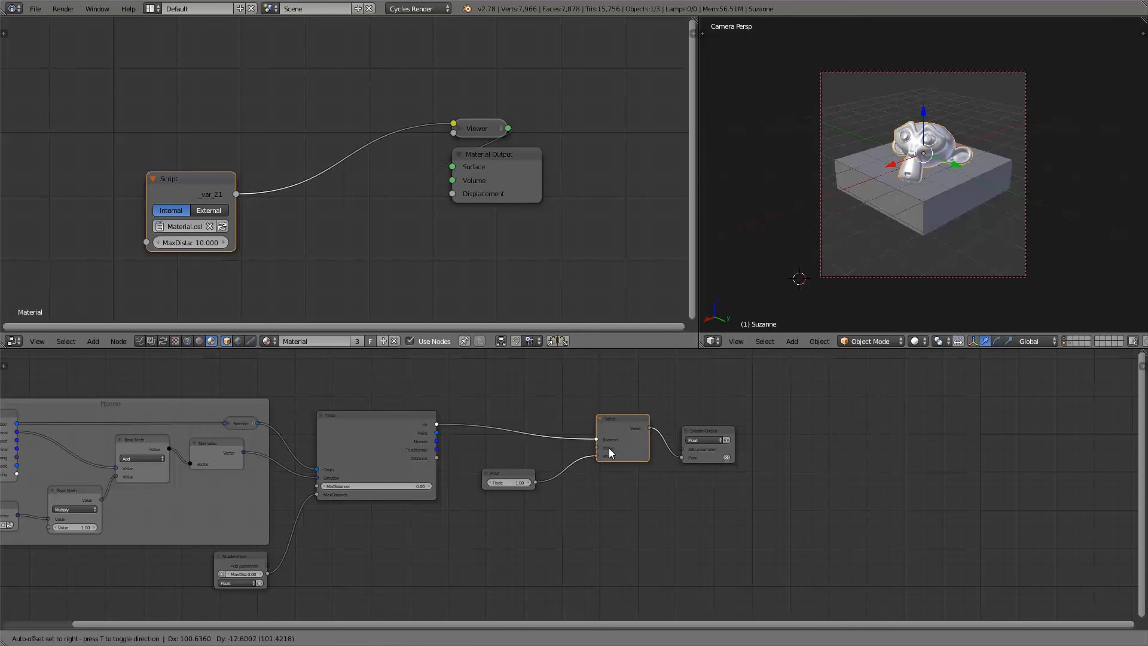
click(609, 449)
drag(511, 469, 548, 488)
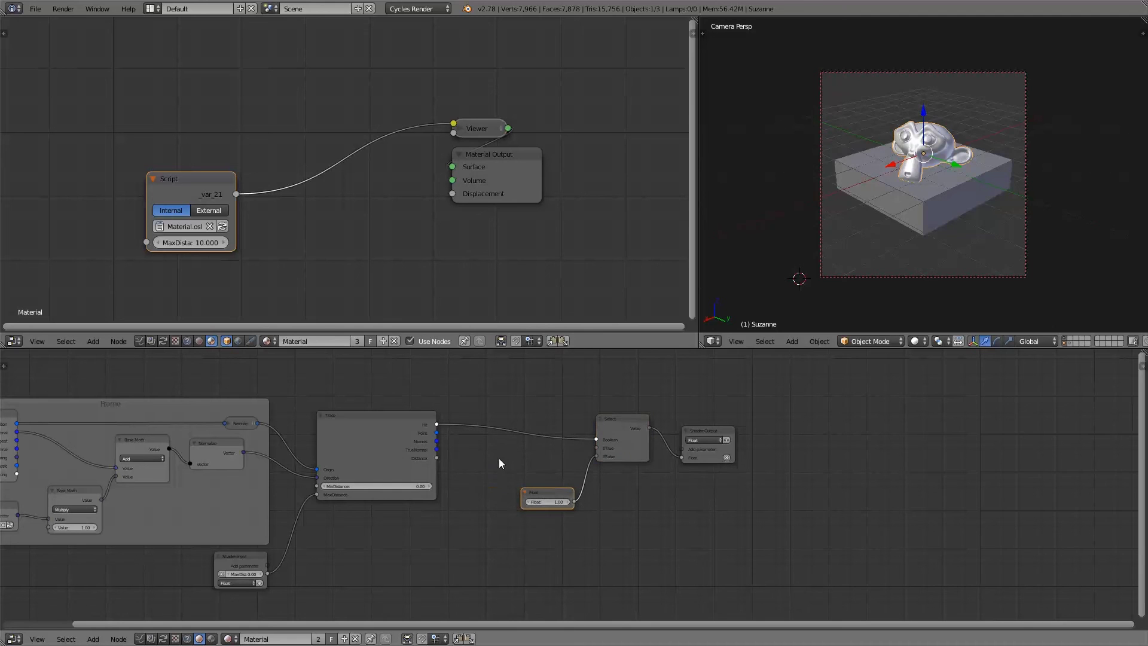
middle_drag(499, 459, 498, 452)
- Add a Basic Math node and set its operation to Divide
key(shift+a)
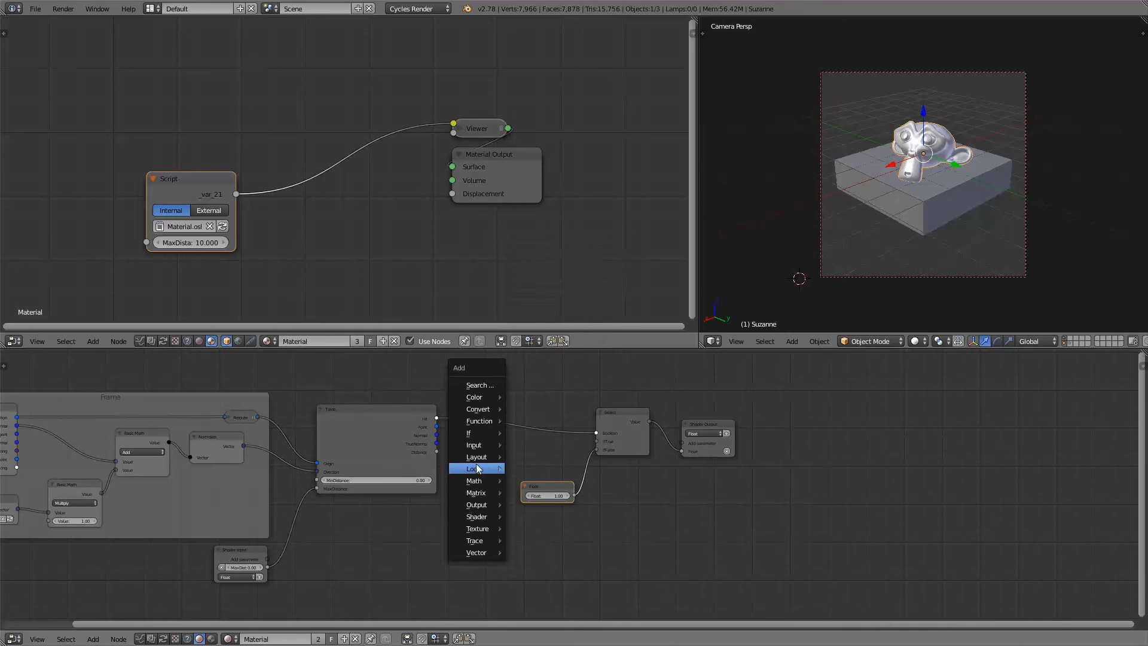
mouse_move(479, 478)
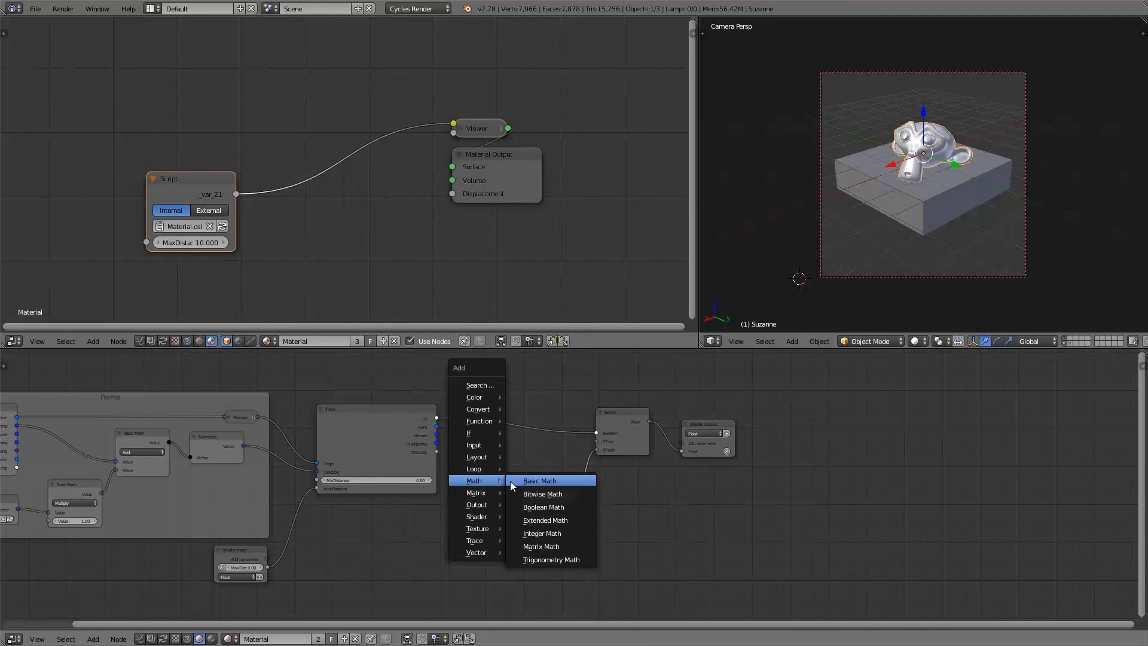
click(520, 480)
click(472, 437)
click(502, 457)
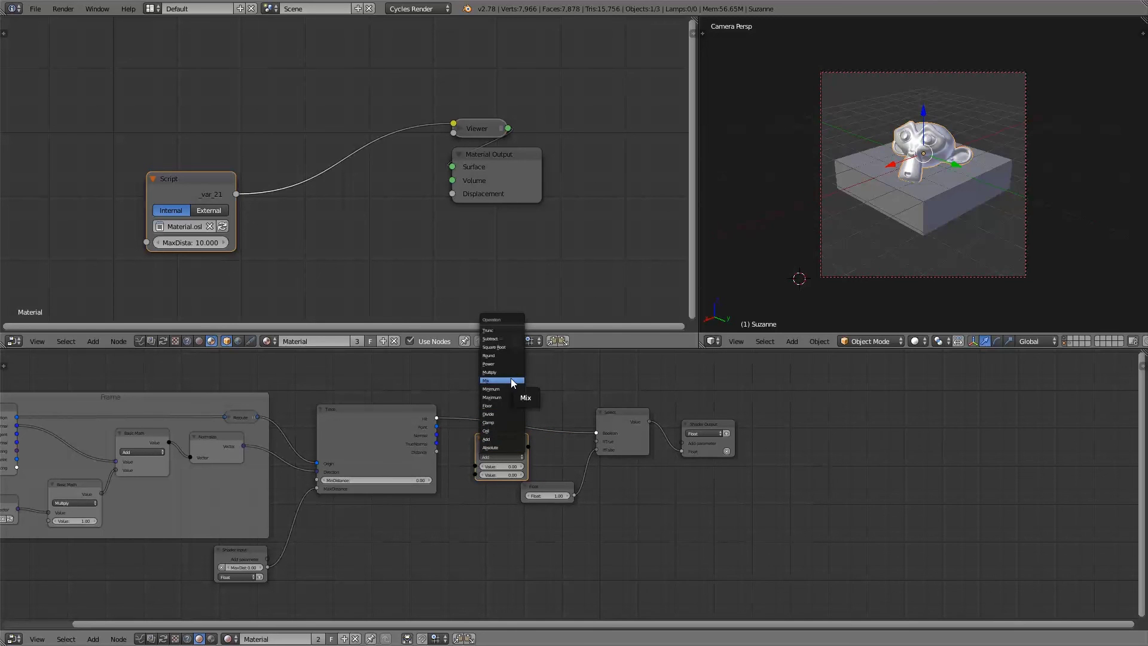
click(488, 457)
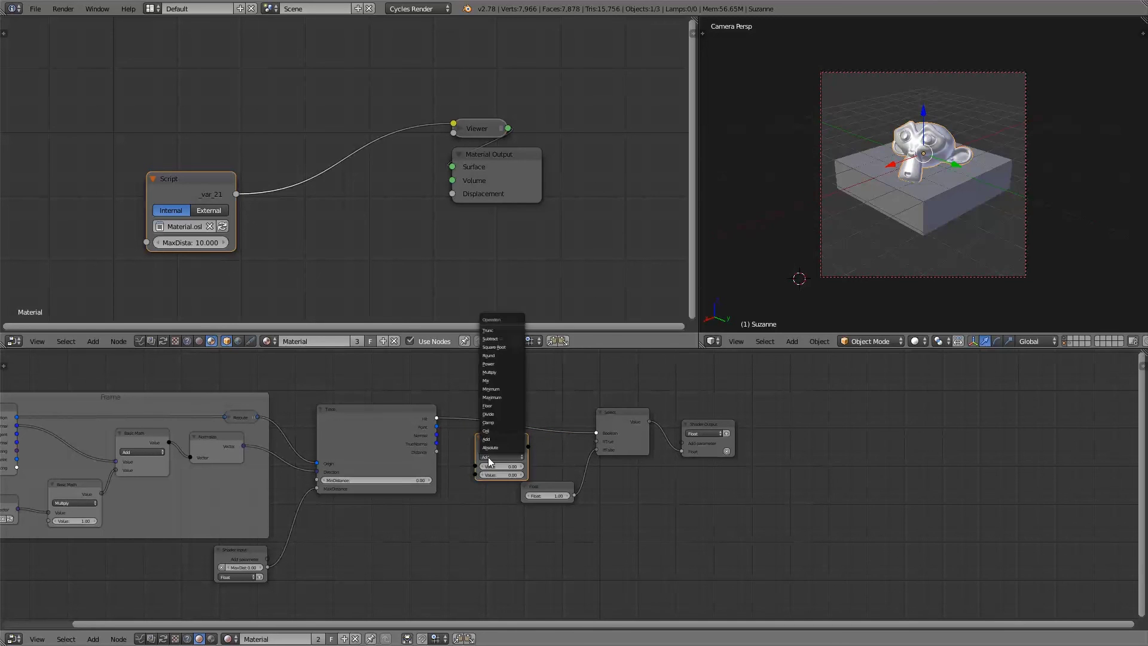
click(496, 414)
- Divide Trace's Distance by the Shader Input's MaxDist and place Divide beside Select
drag(438, 452, 475, 467)
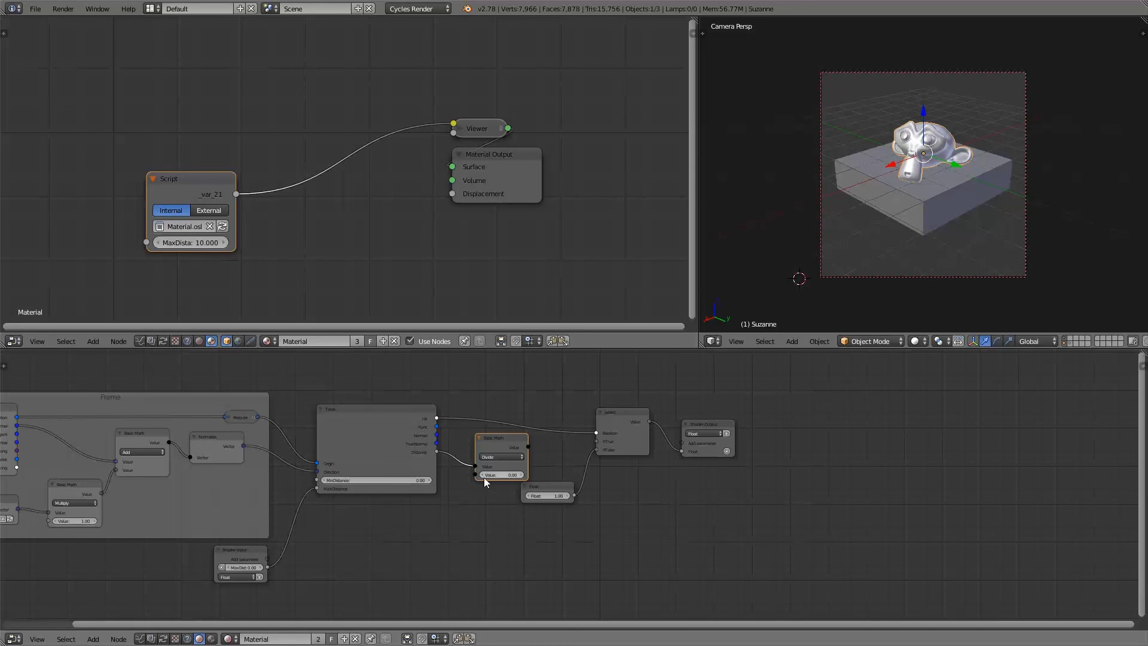
drag(475, 475, 270, 569)
drag(512, 445, 596, 442)
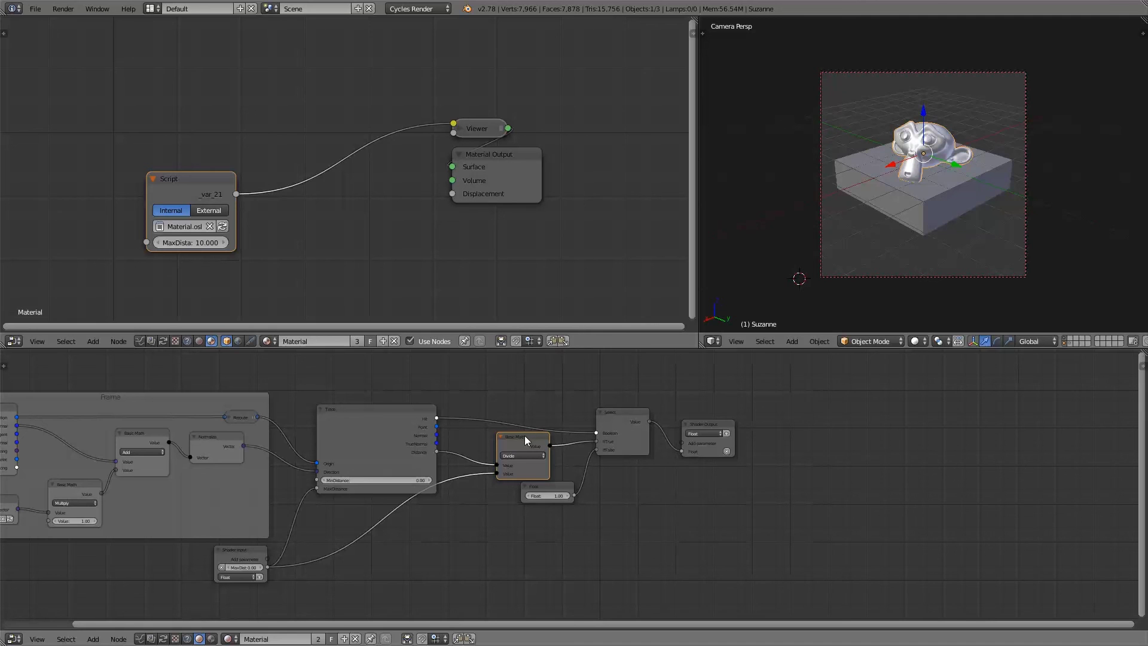
drag(525, 435, 549, 433)
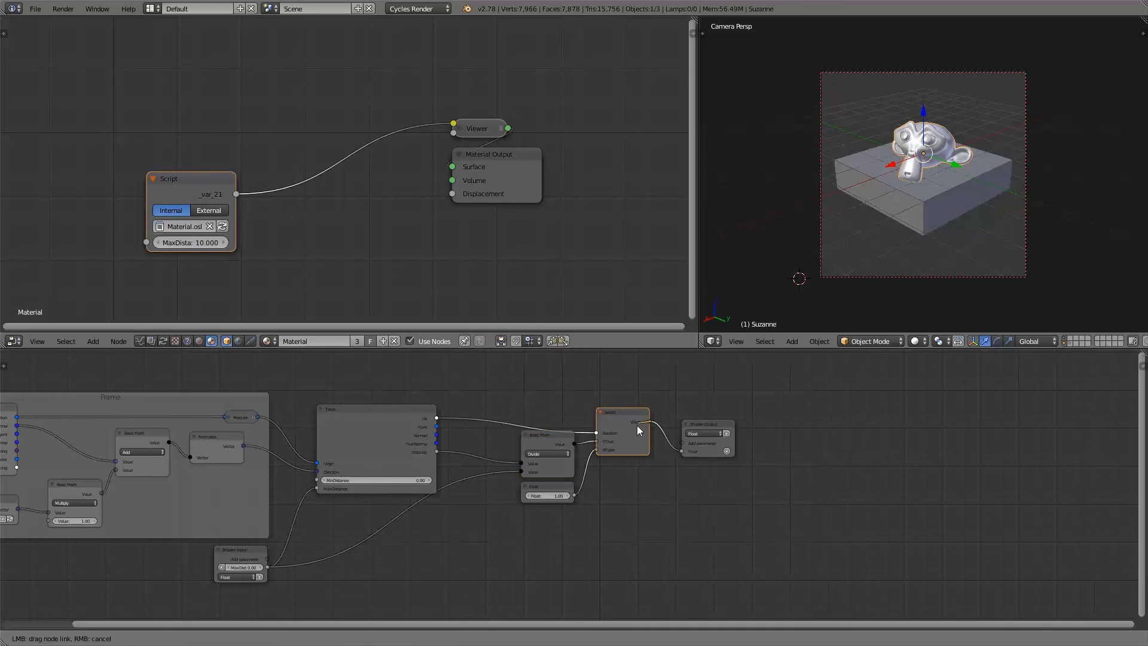
- Move the Shader Output node farther right to make room
click(711, 425)
drag(713, 428, 834, 403)
- Insert a Diffuse BSDF onto the link between Select and Shader Output
click(716, 464)
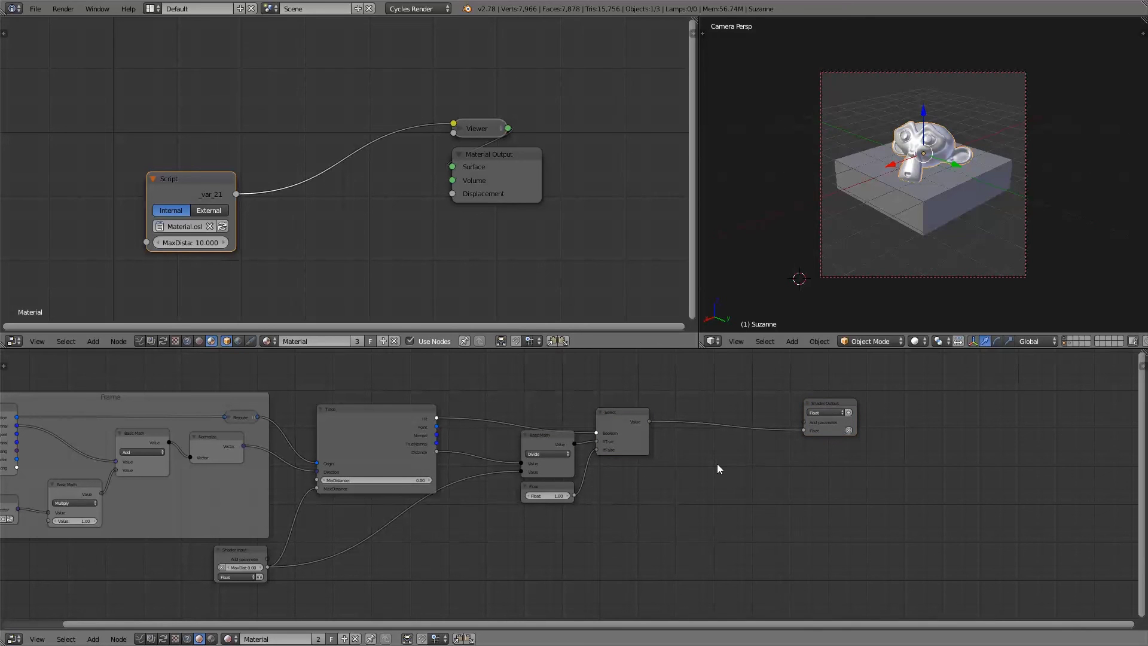
key(shift+a)
mouse_move(704, 500)
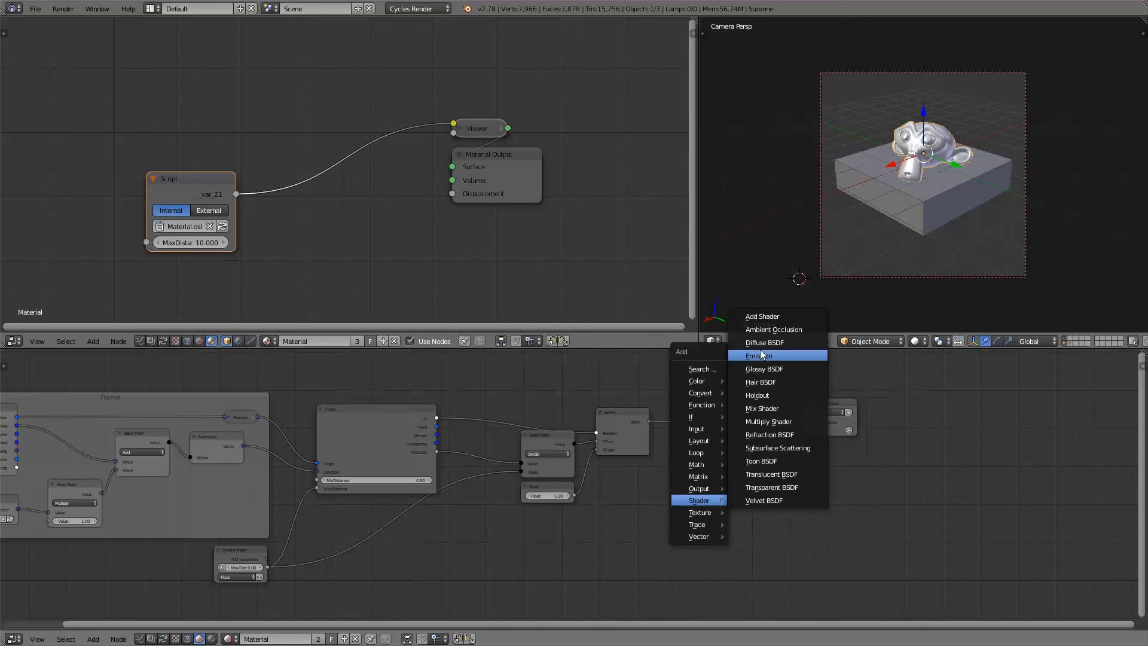
click(737, 357)
click(730, 405)
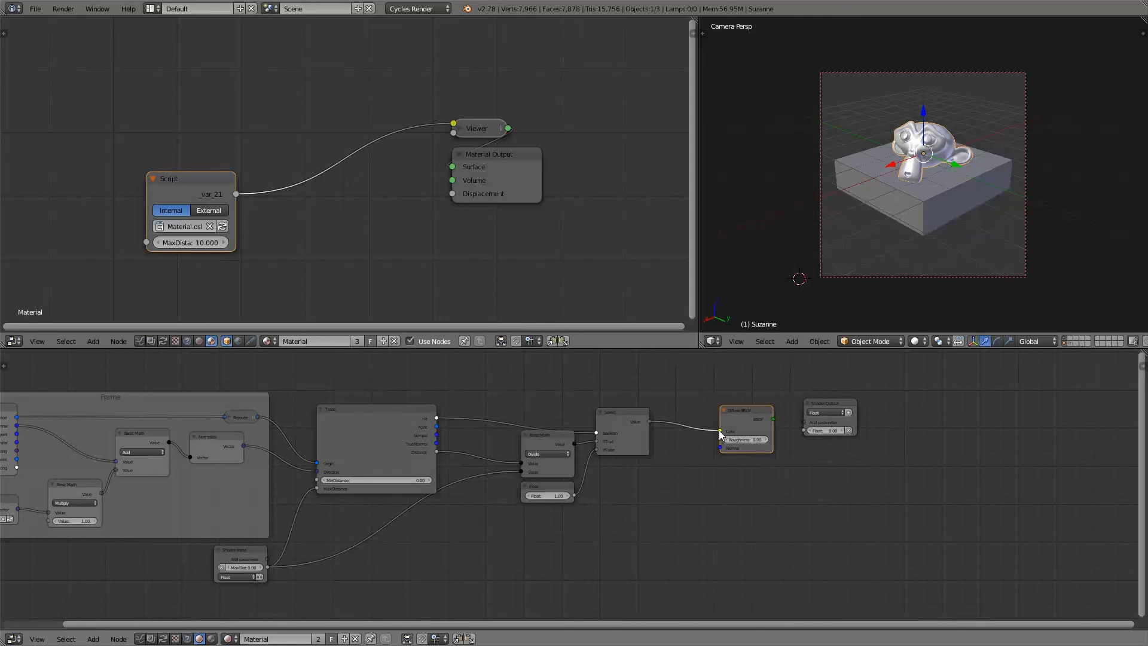
- Connect the BSDF to a new Shader Output socket, remove the Float input, and compile to OSL
drag(774, 419, 820, 389)
click(849, 430)
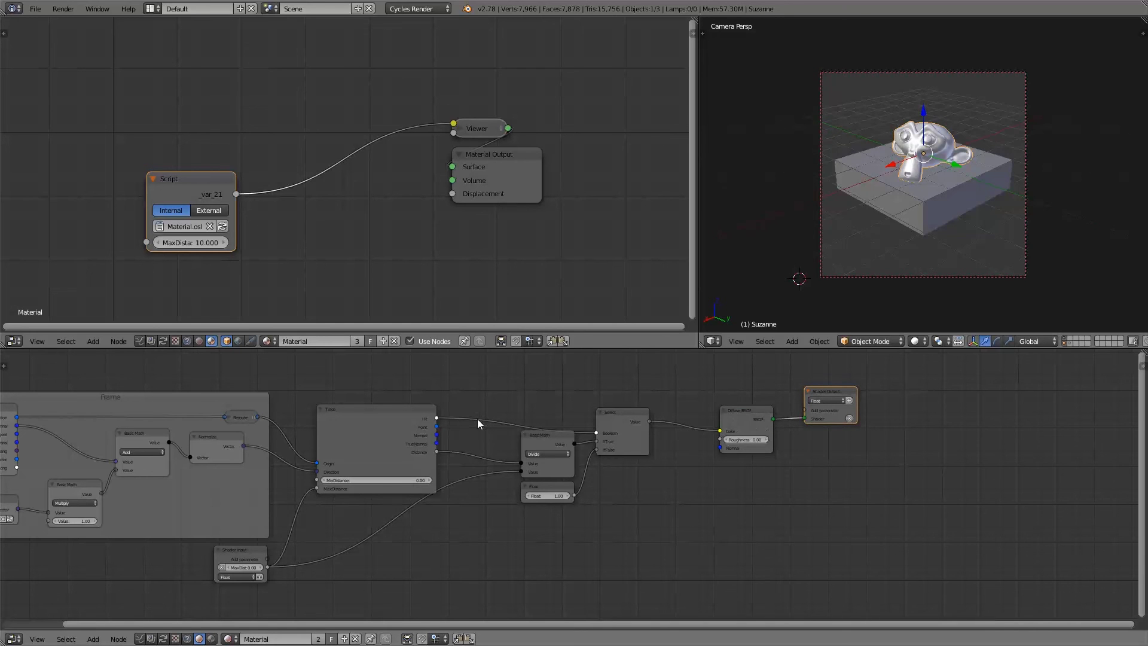
key(t)
click(60, 374)
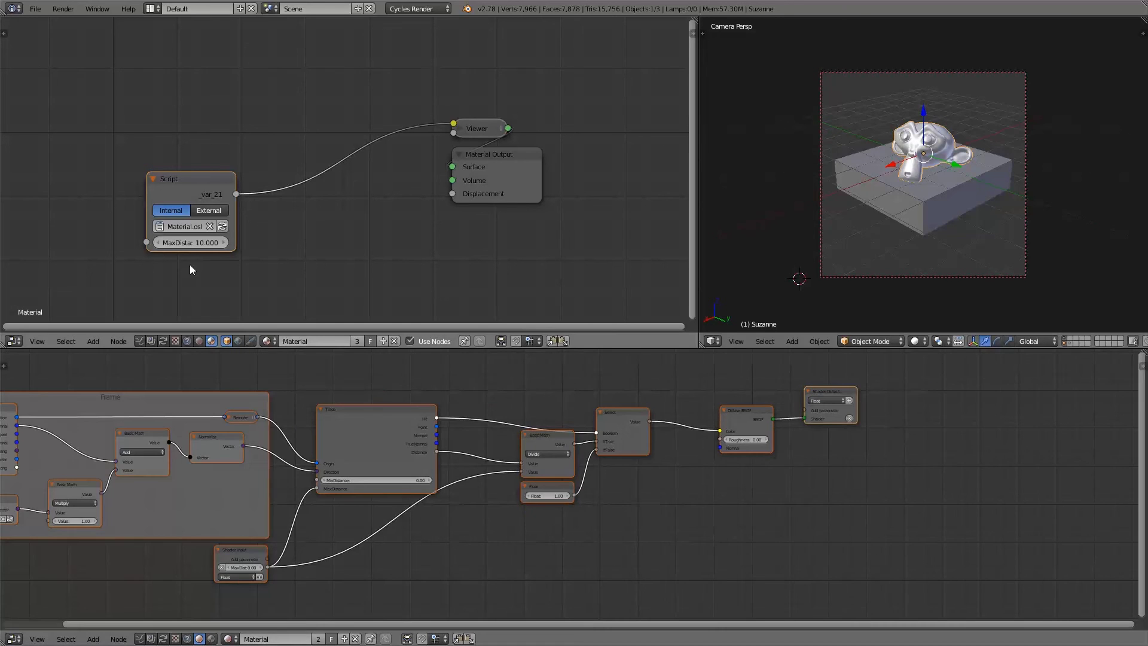
- In Rendered view, wire the script output into Surface and try MaxDistance 0
key(shift+z)
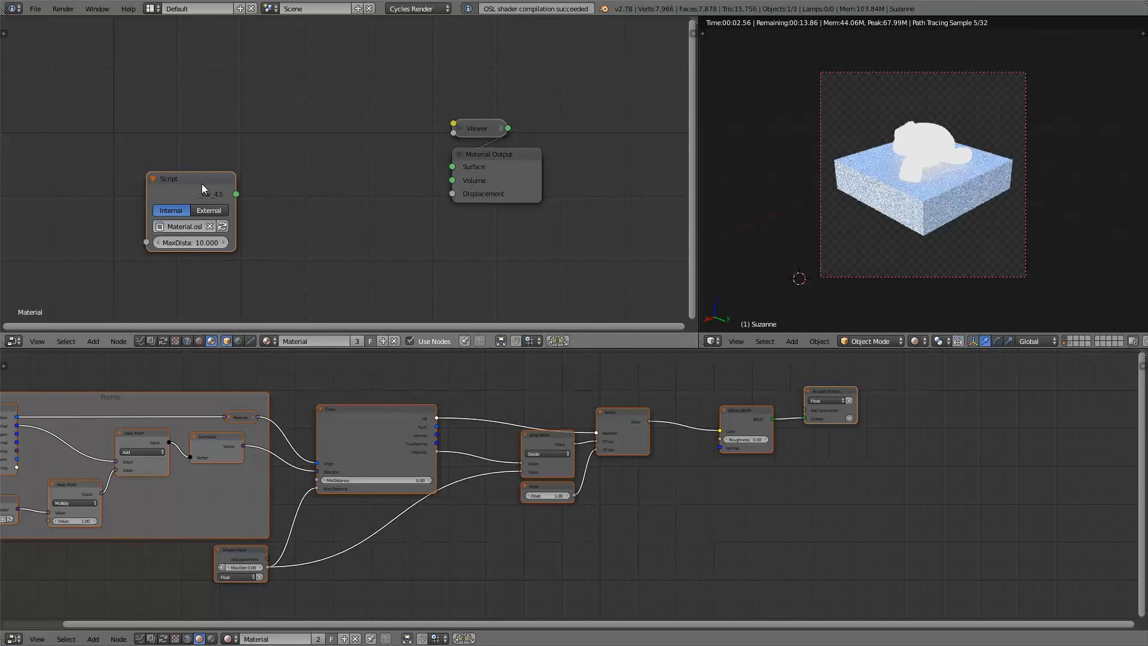
ctrl+shift+click(226, 187)
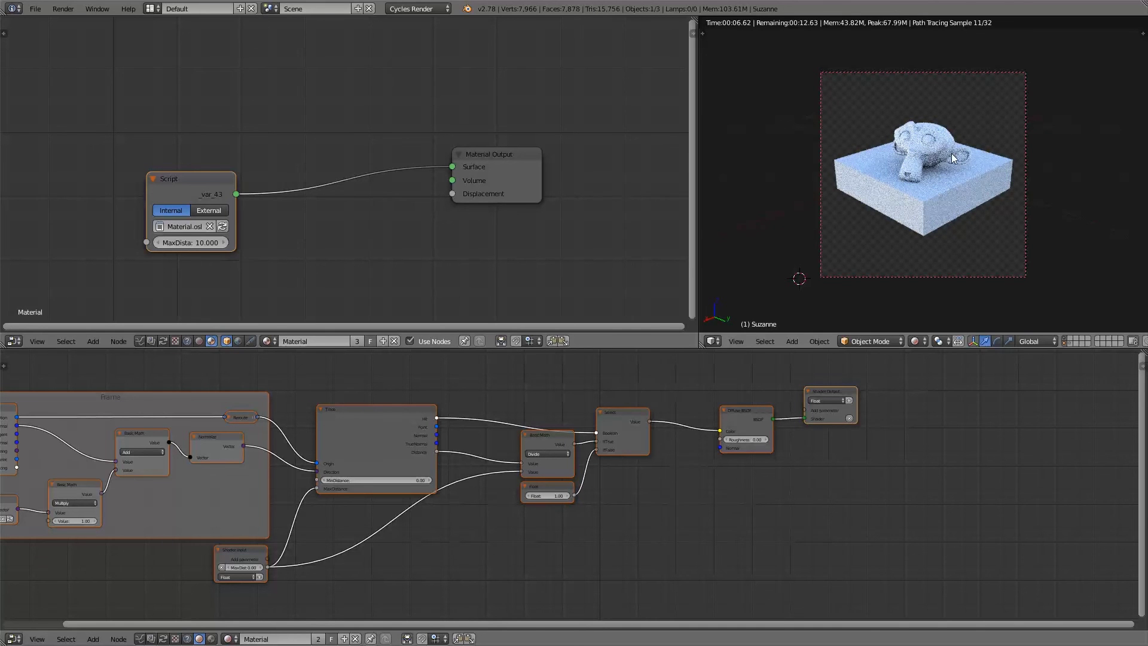
click(187, 242)
text(0)
key(Return)
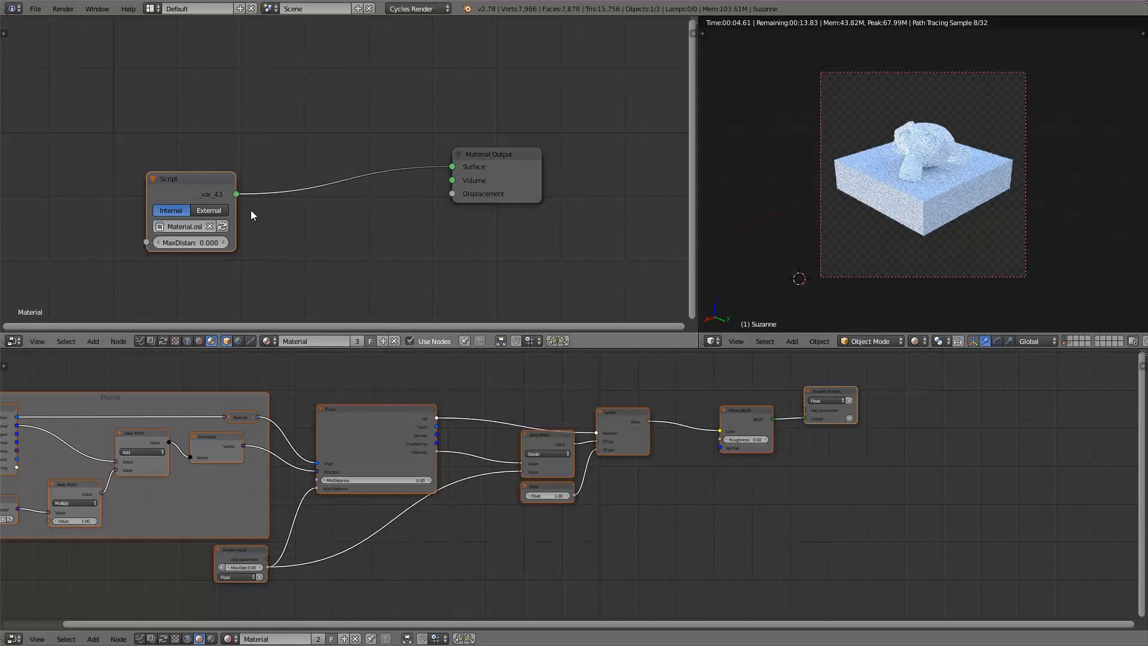
- Change MaxDistance to 5 and return the viewport to Solid shading
click(202, 242)
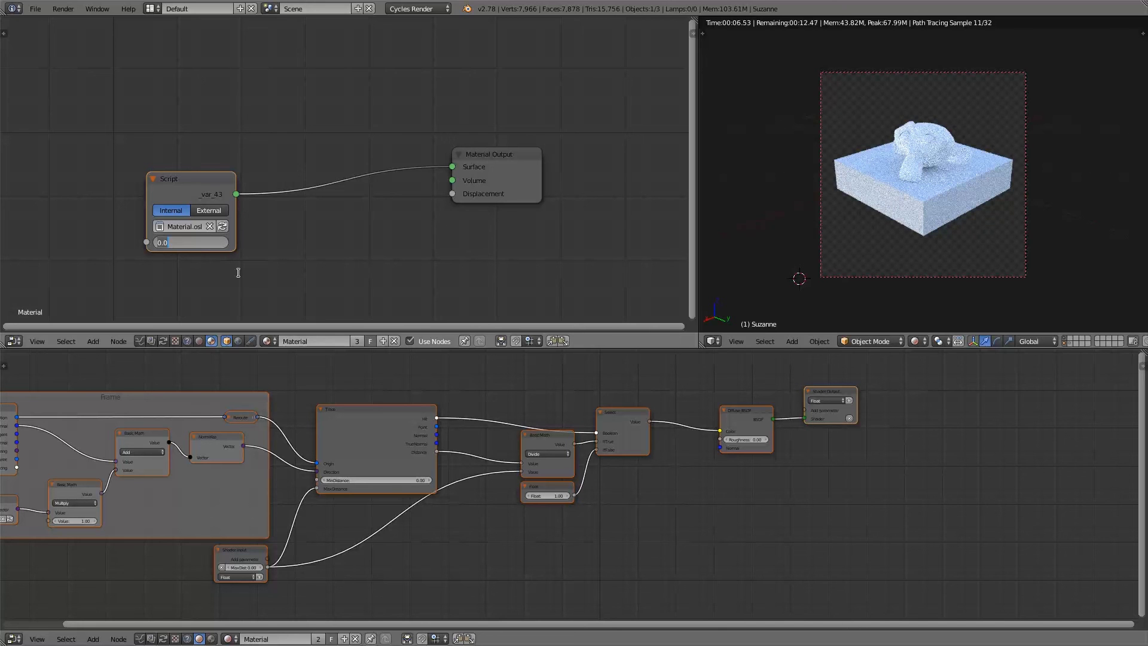
text(5)
key(Return)
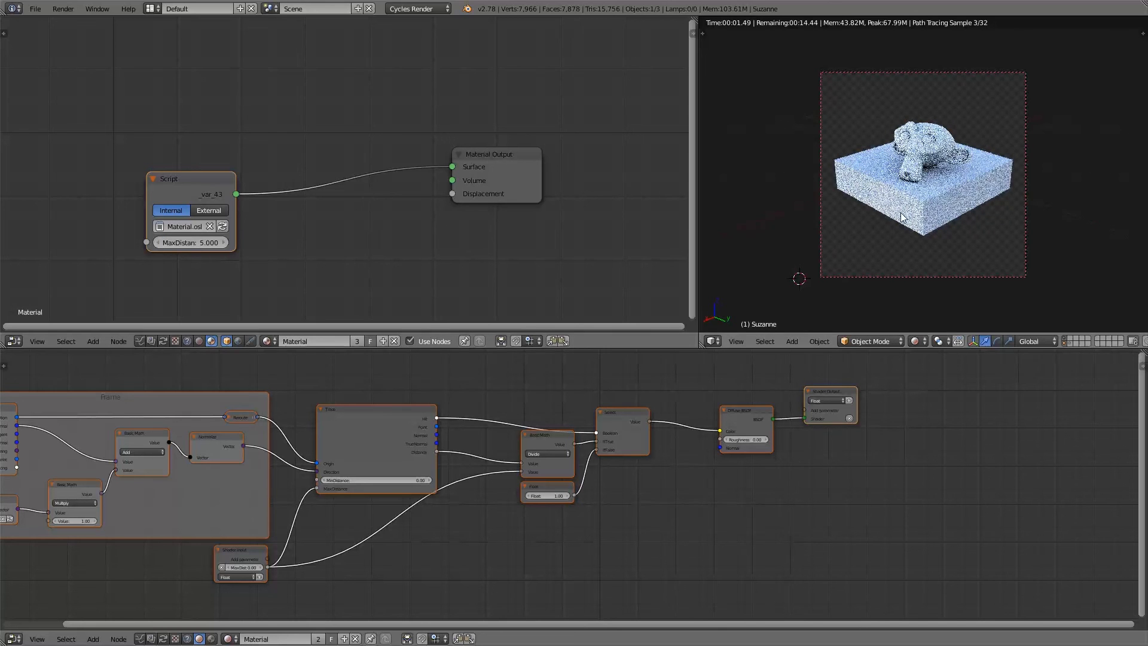
key(shift+z)
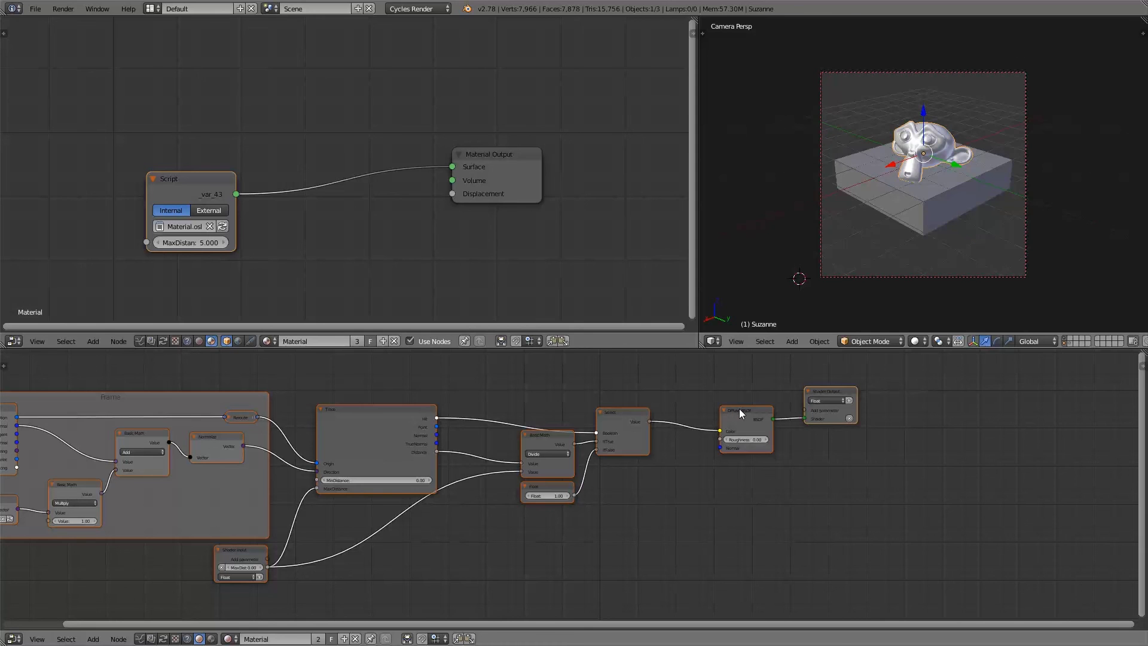
- Delete the Diffuse BSDF and change the Shader Input's variable type to Shader
drag(739, 408, 719, 408)
key(x)
middle_drag(235, 567, 249, 515)
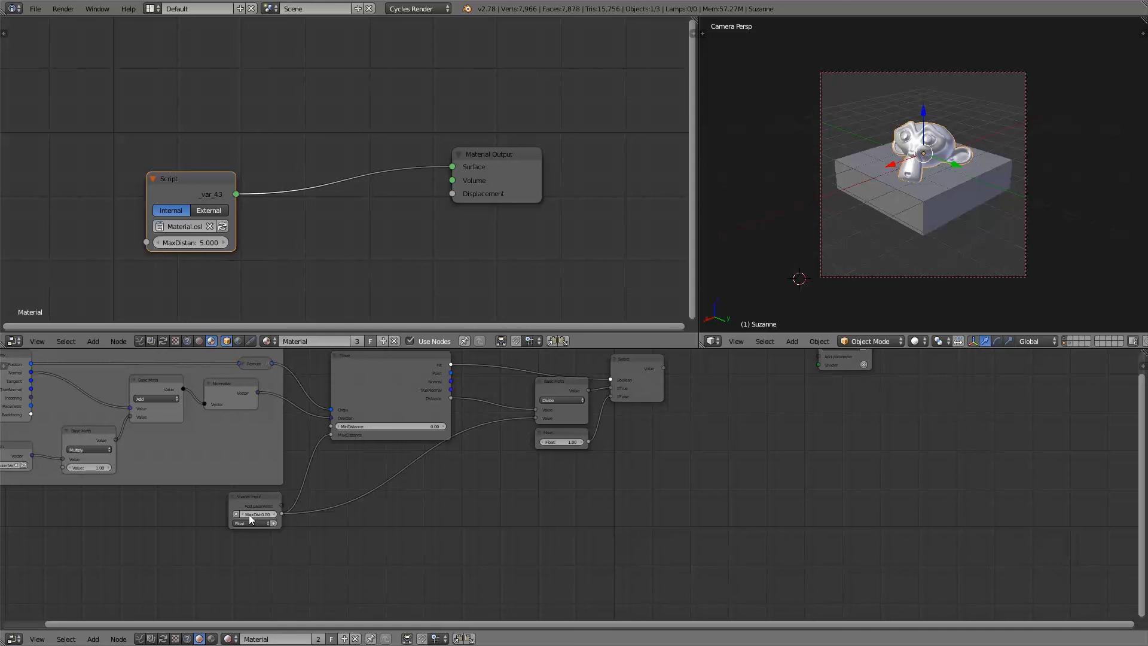
click(248, 524)
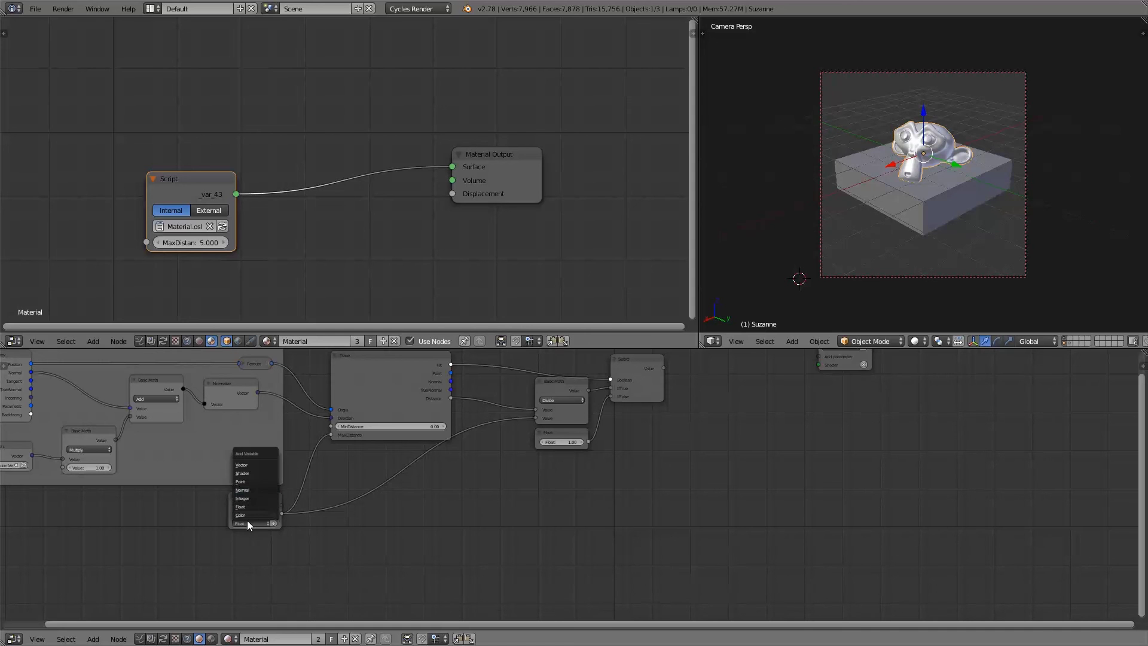
click(250, 473)
- Add a Multiply Shader node to the OSL tree
middle_drag(656, 464, 616, 480)
key(shift+a)
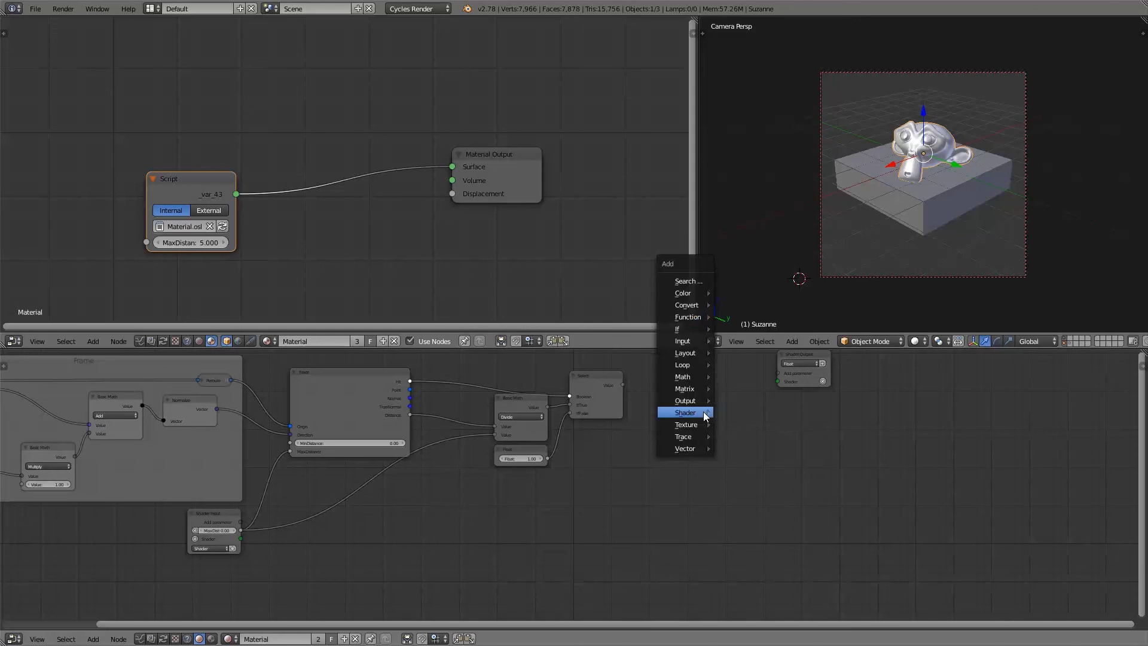
mouse_move(706, 417)
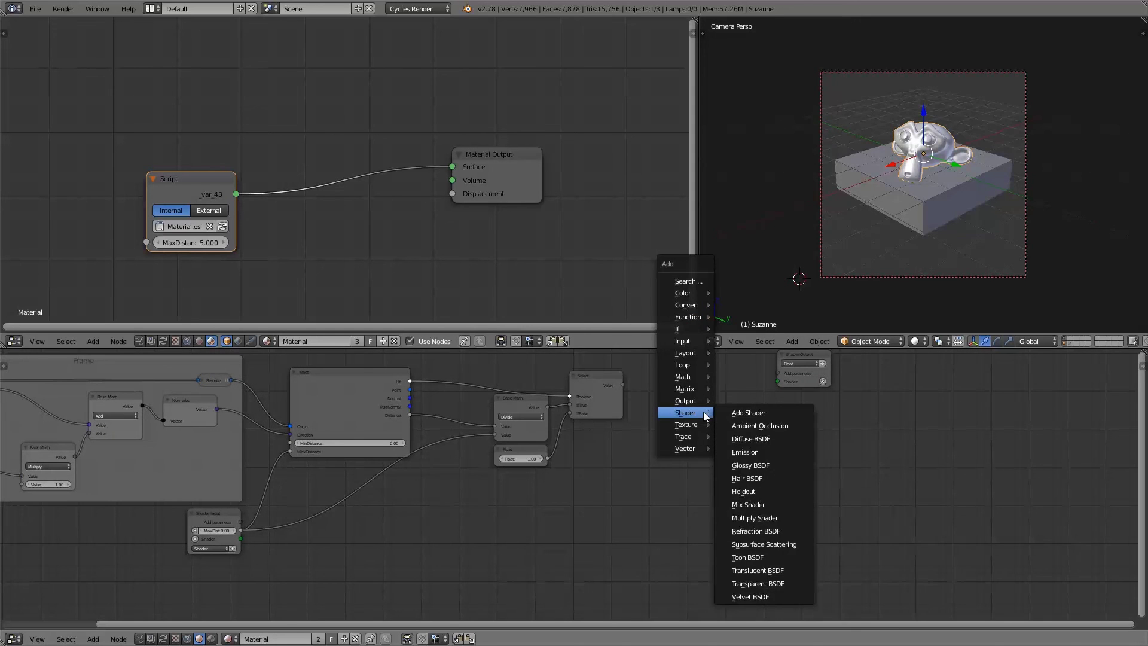
click(760, 518)
click(683, 407)
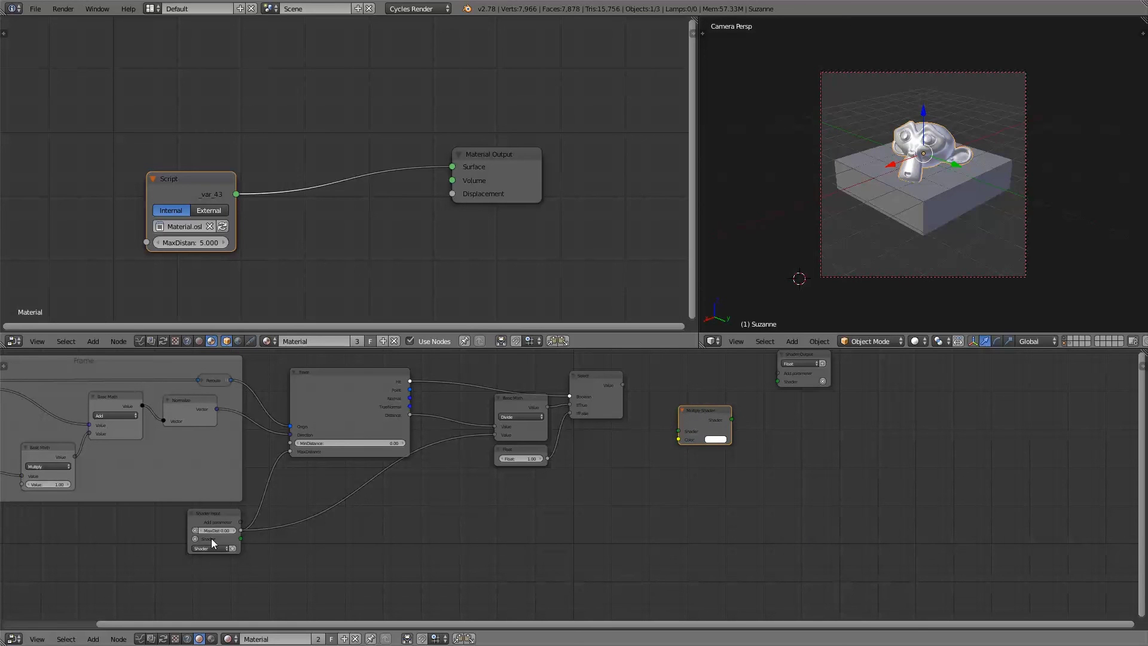
- Feed Shader Input's Shader and Select's Value into Multiply Shader, and its output into Shader Output
drag(241, 538, 680, 433)
drag(623, 385, 623, 384)
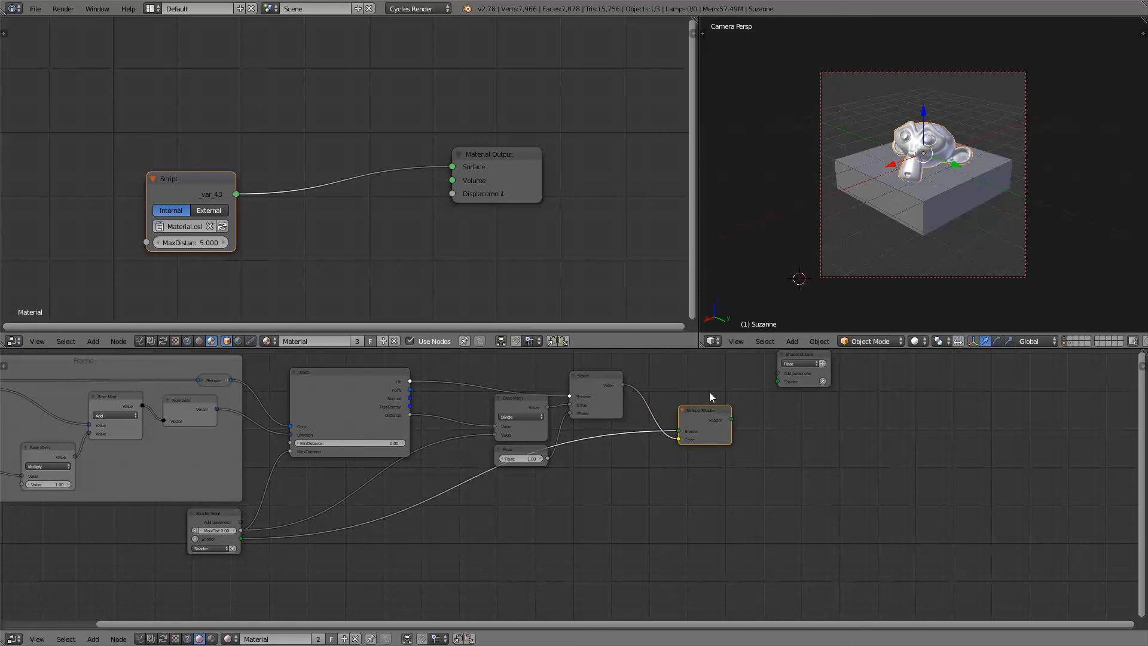
middle_drag(709, 392, 628, 431)
drag(655, 450, 693, 415)
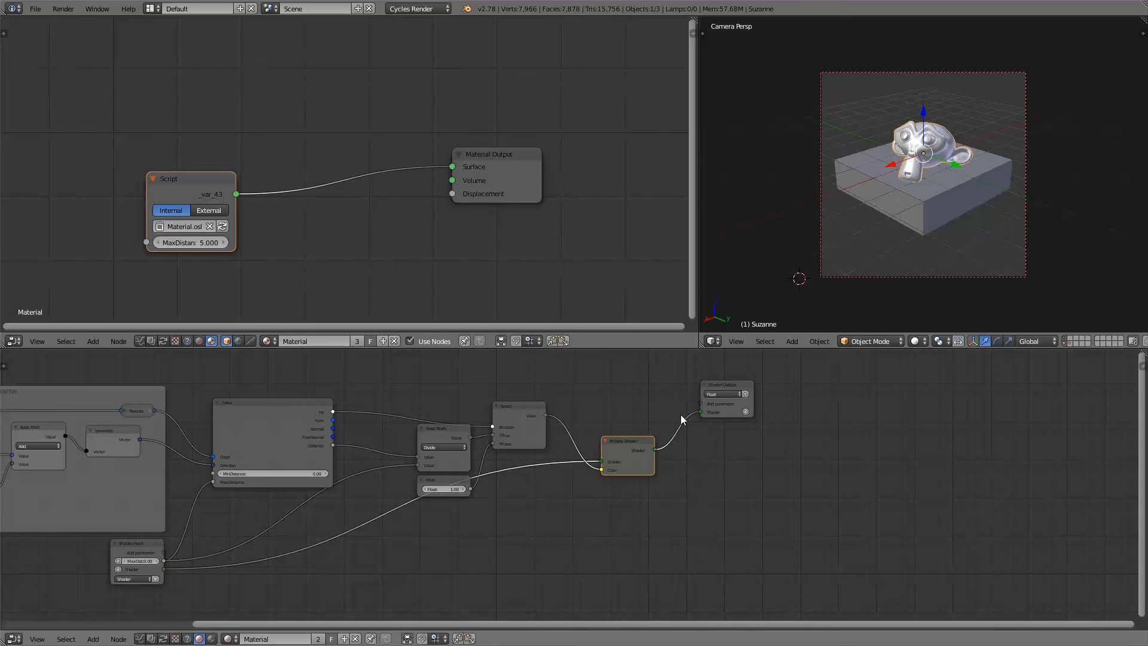
ctrl+scroll(681, 414, left, 3)
- Compile the OSL node tree and reload the Script node with the new shader
key(t)
click(78, 372)
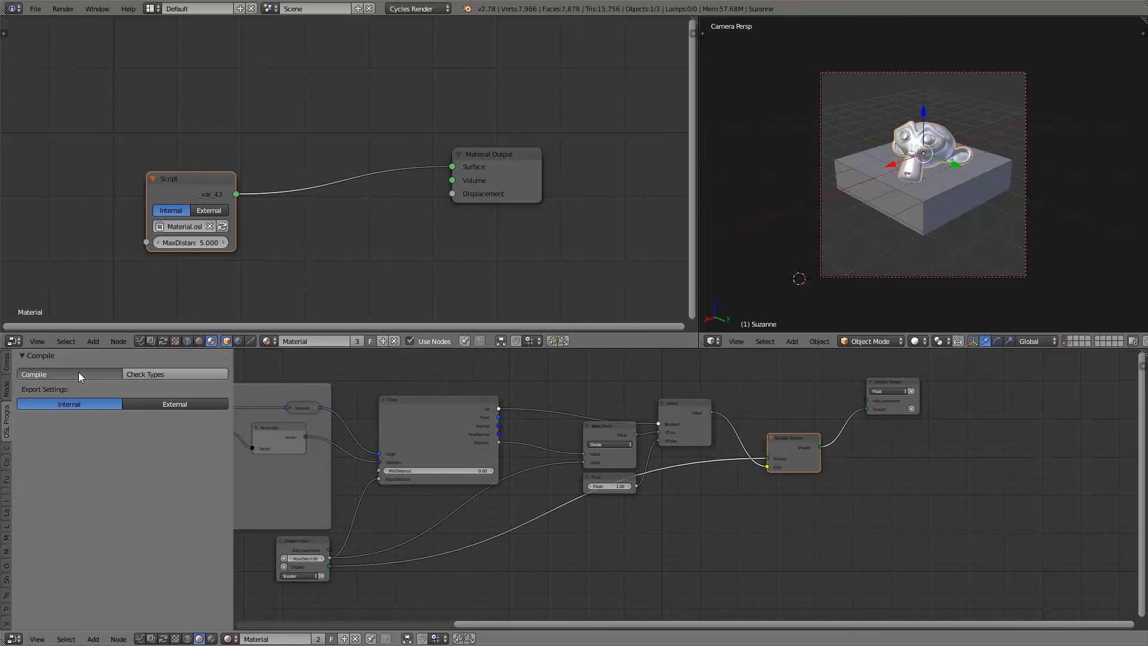
click(223, 226)
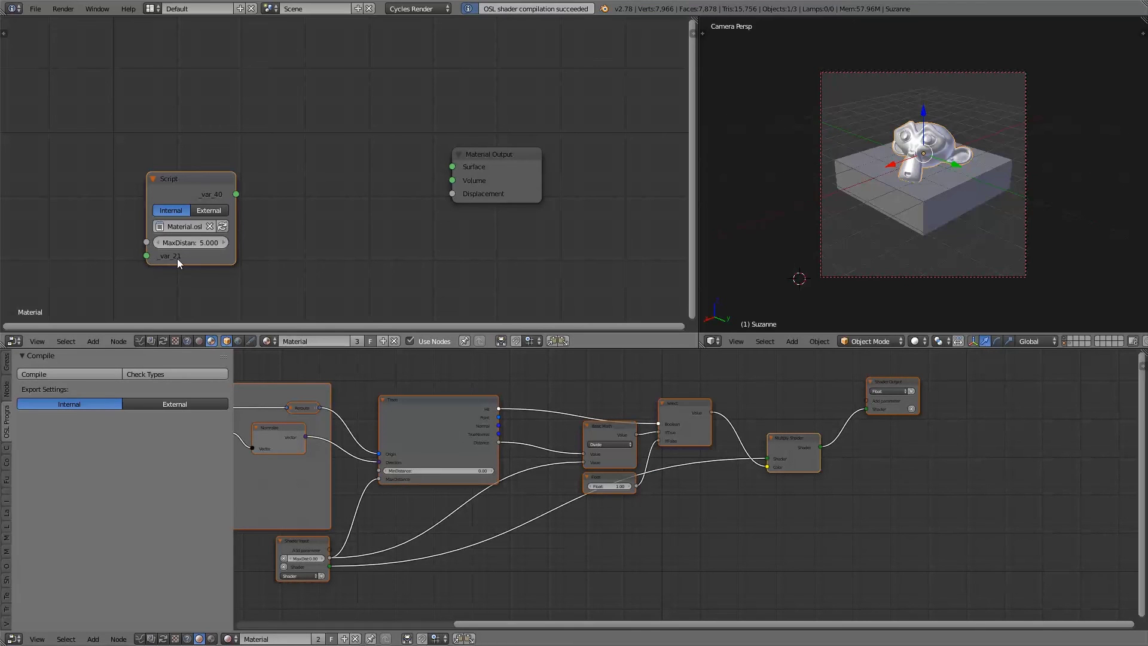
middle_drag(186, 279, 346, 243)
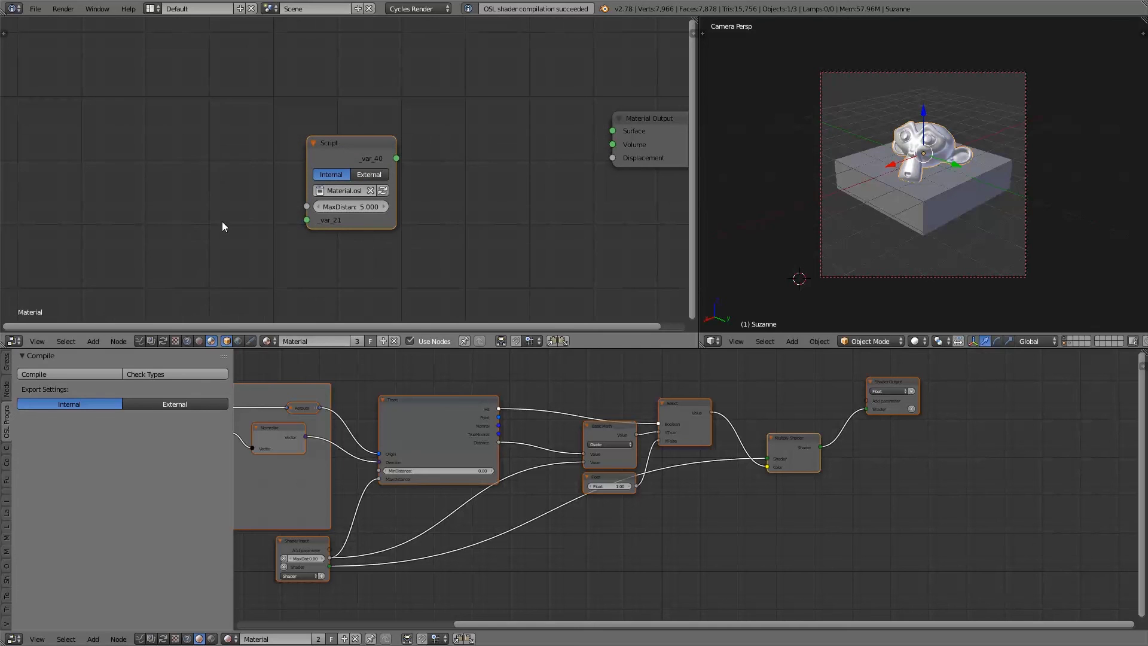
- Link a new Diffuse BSDF into _var_21 and the script's _var_40 output into Surface
key(shift+a)
mouse_move(221, 222)
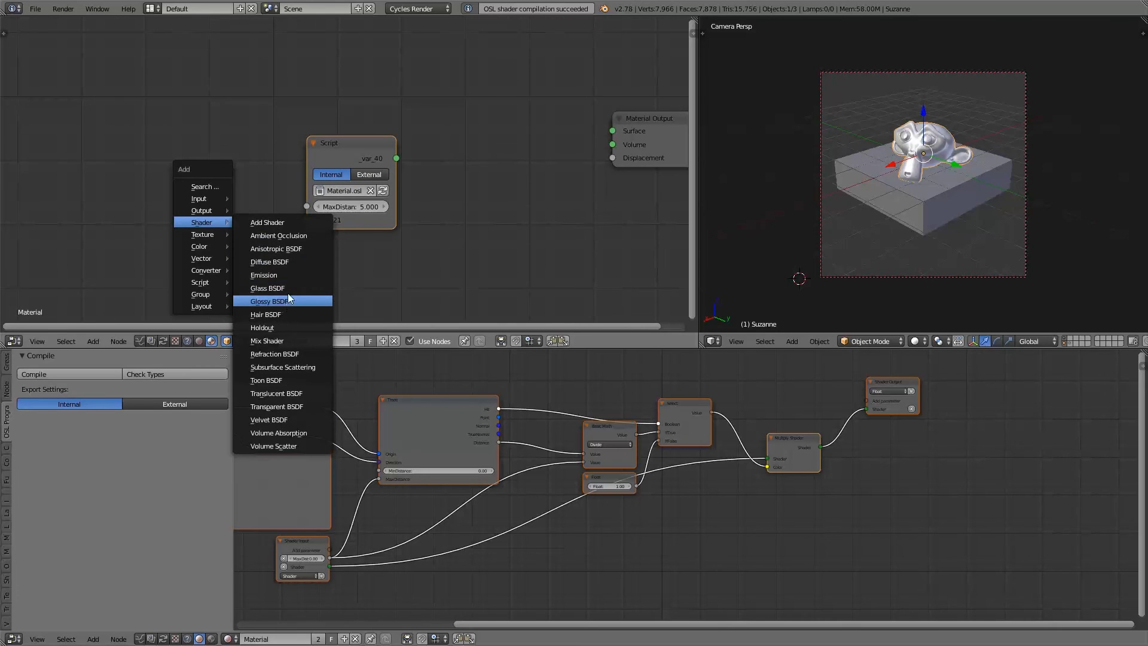
click(286, 262)
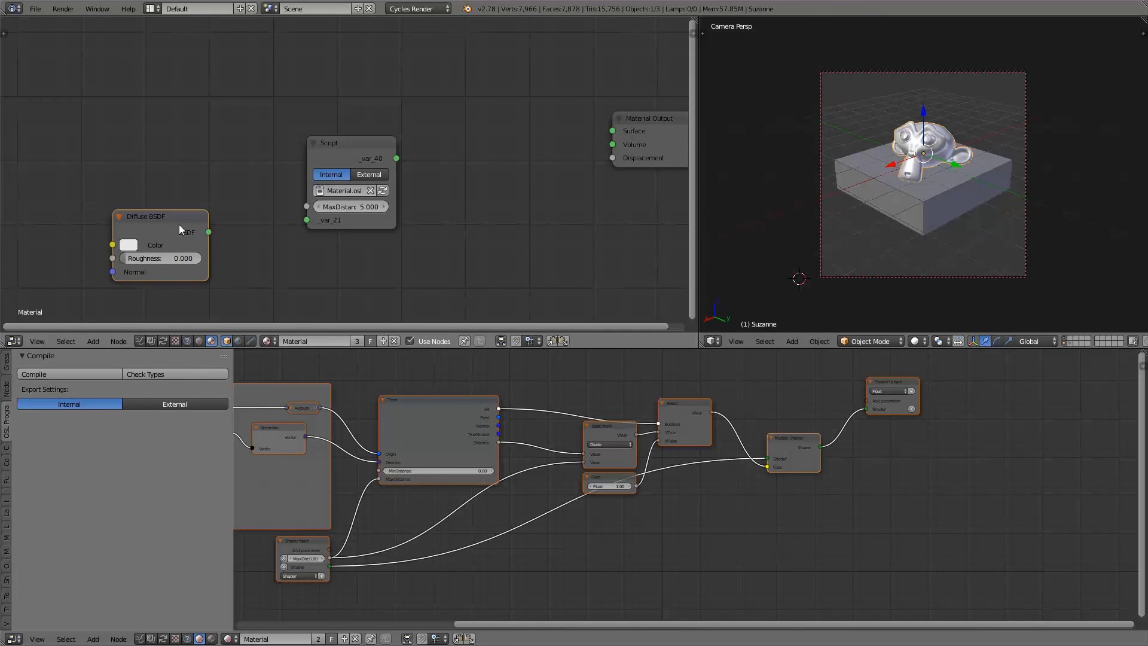
click(178, 225)
drag(209, 232, 306, 220)
middle_drag(433, 195, 360, 219)
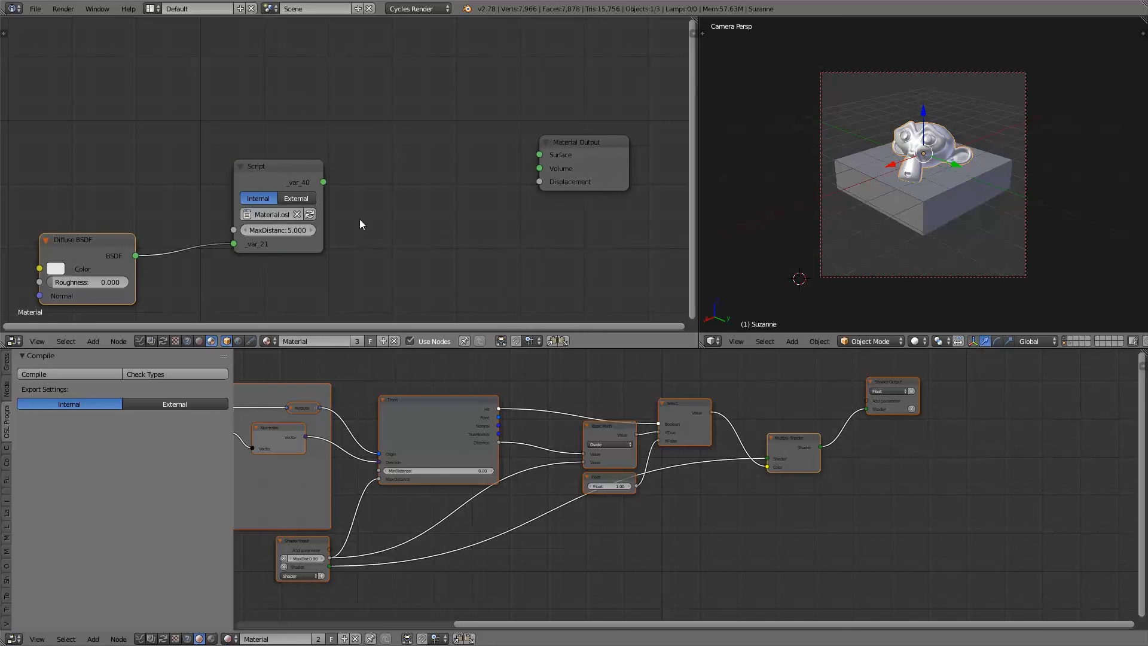
ctrl+shift+click(294, 177)
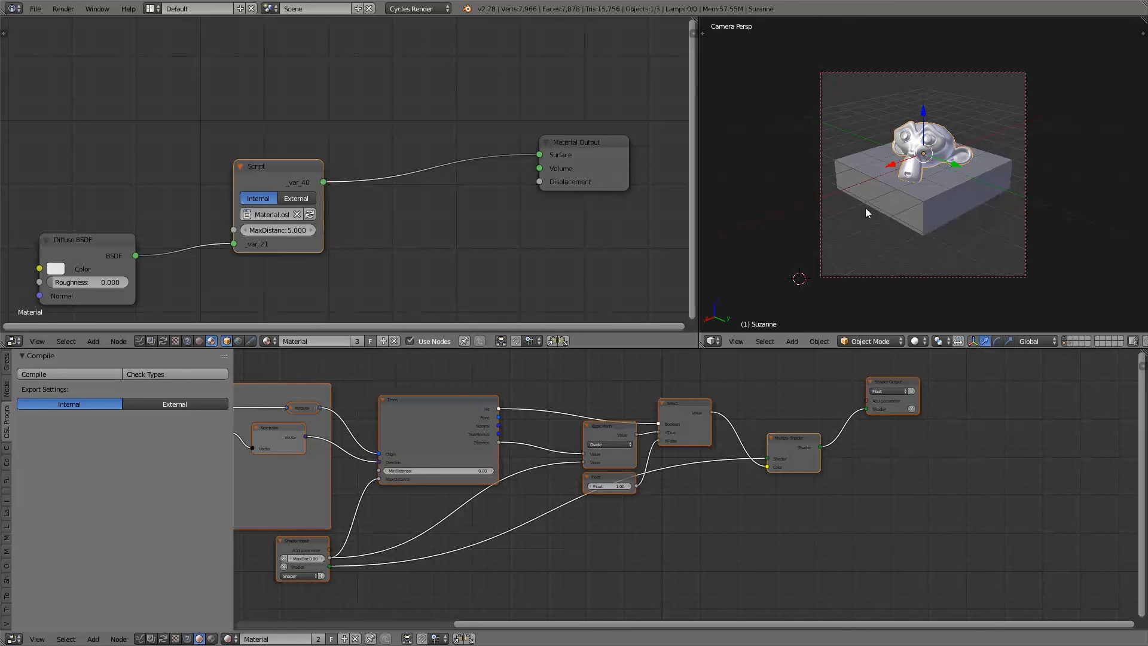
drag(802, 443, 800, 429)
- Add a Cycles Ambient Occlusion node beside the Script node
middle_drag(472, 246, 470, 222)
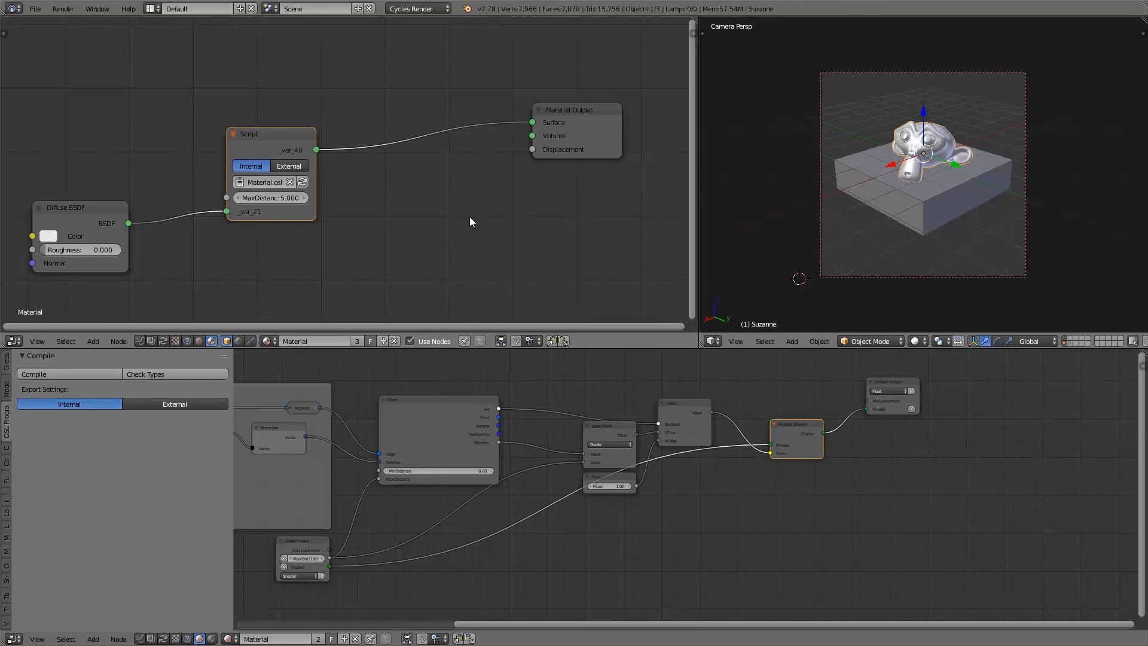
key(shift+a)
mouse_move(470, 218)
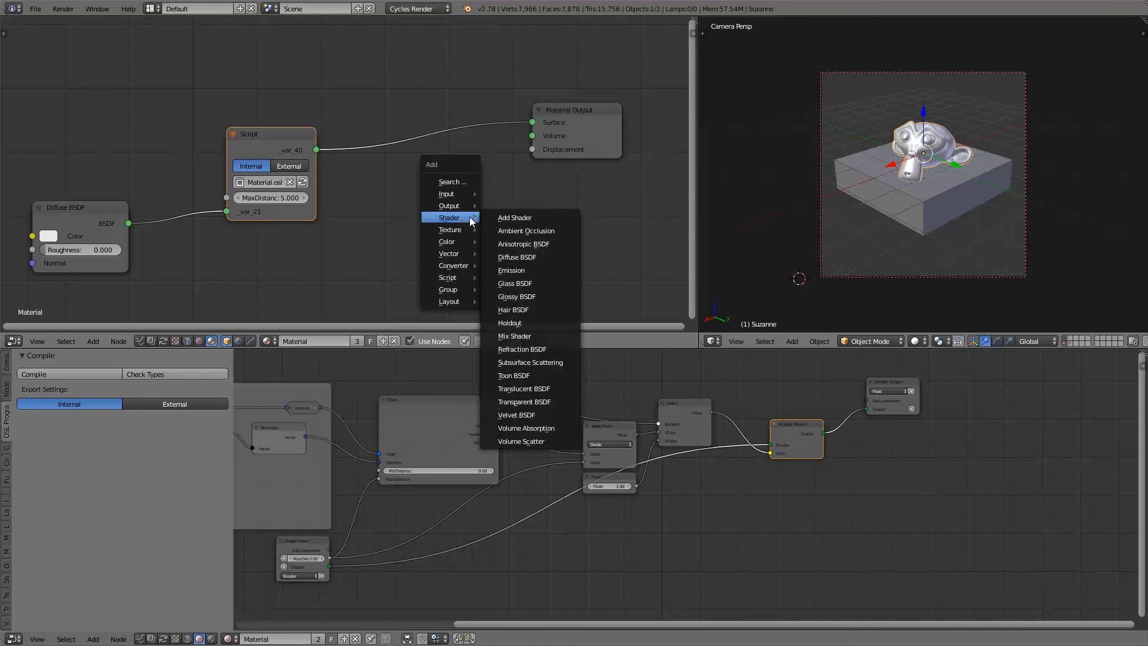
click(519, 231)
click(382, 207)
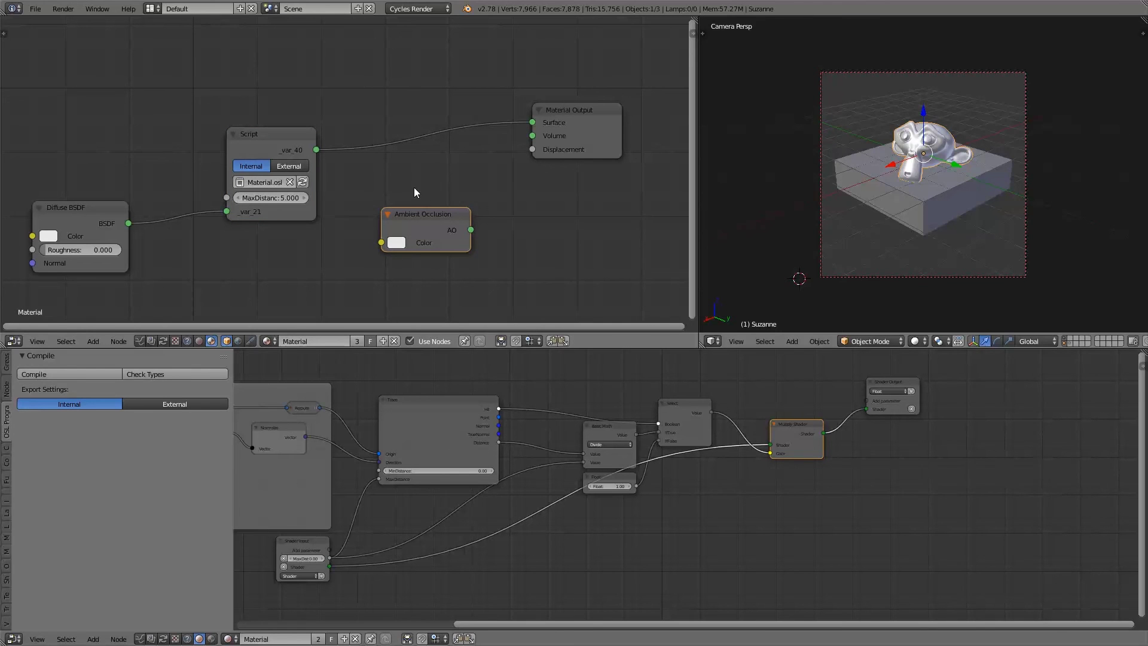
- Move the Script node aside and connect the AO output to Material Output's Surface
middle_drag(363, 205, 385, 237)
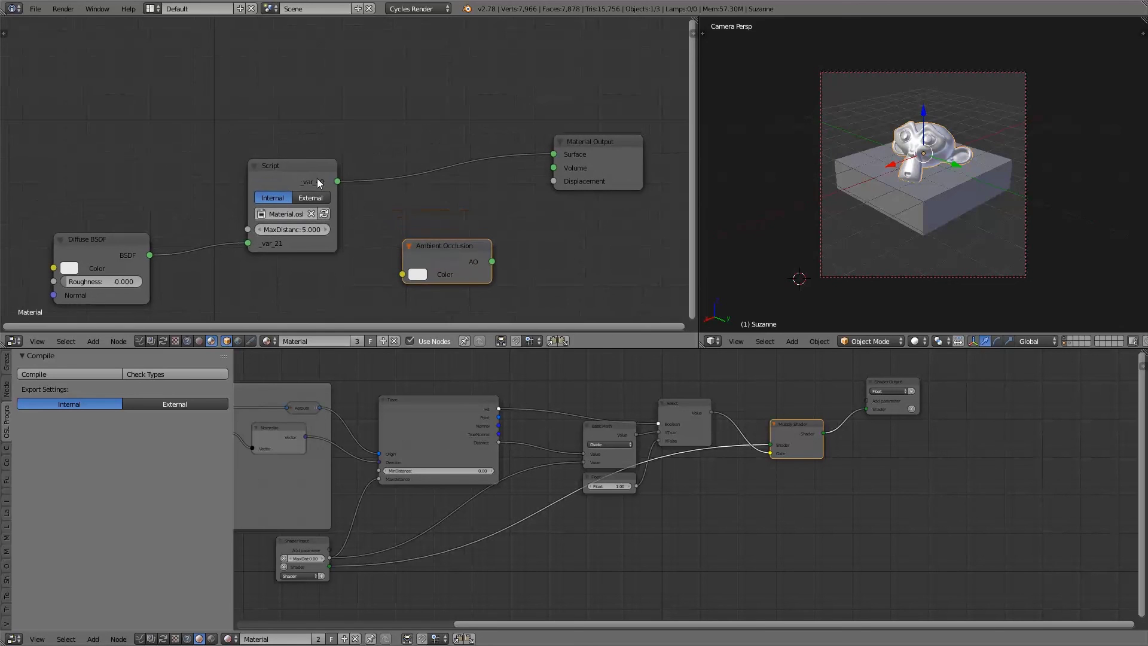
drag(317, 178, 374, 142)
middle_drag(605, 375, 686, 371)
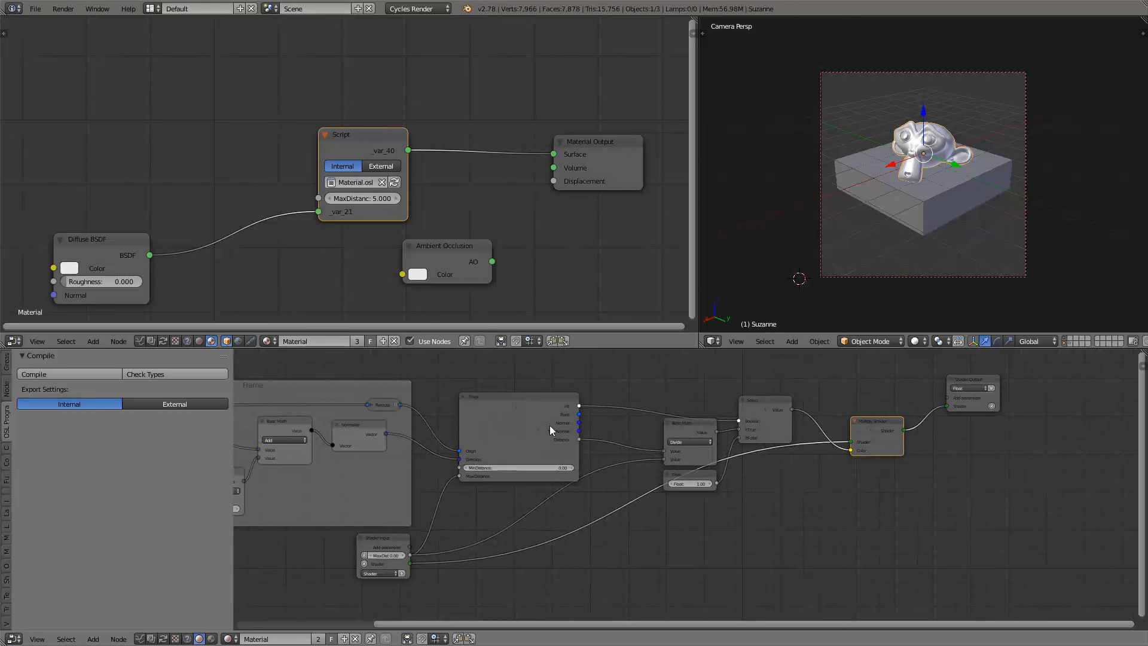
click(518, 429)
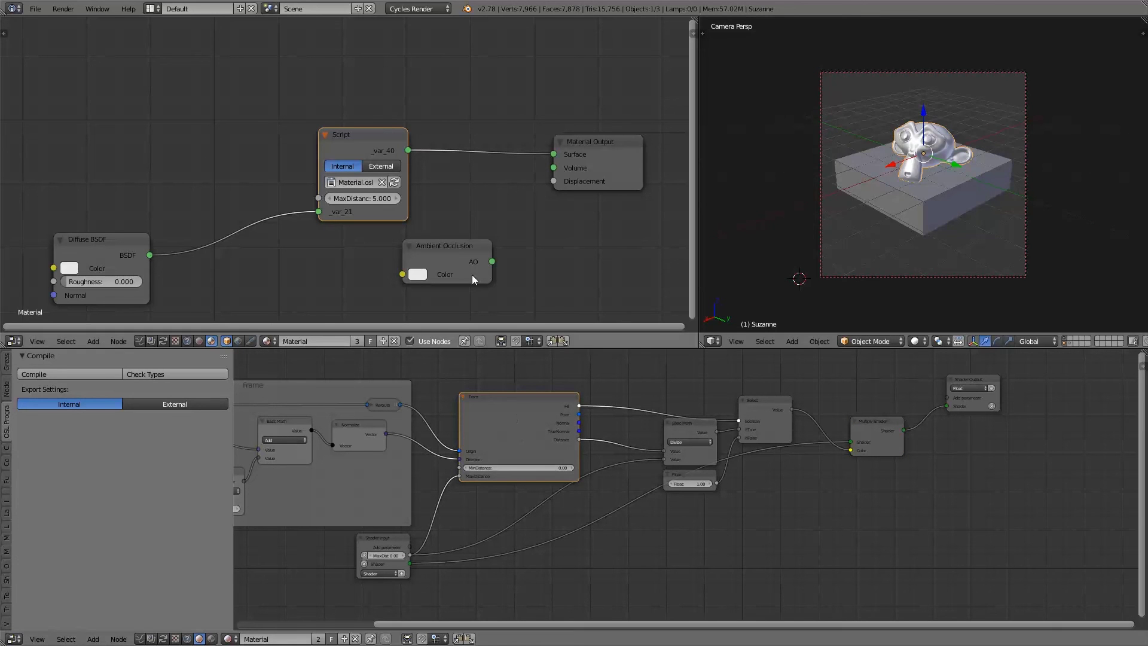
ctrl+shift+click(463, 255)
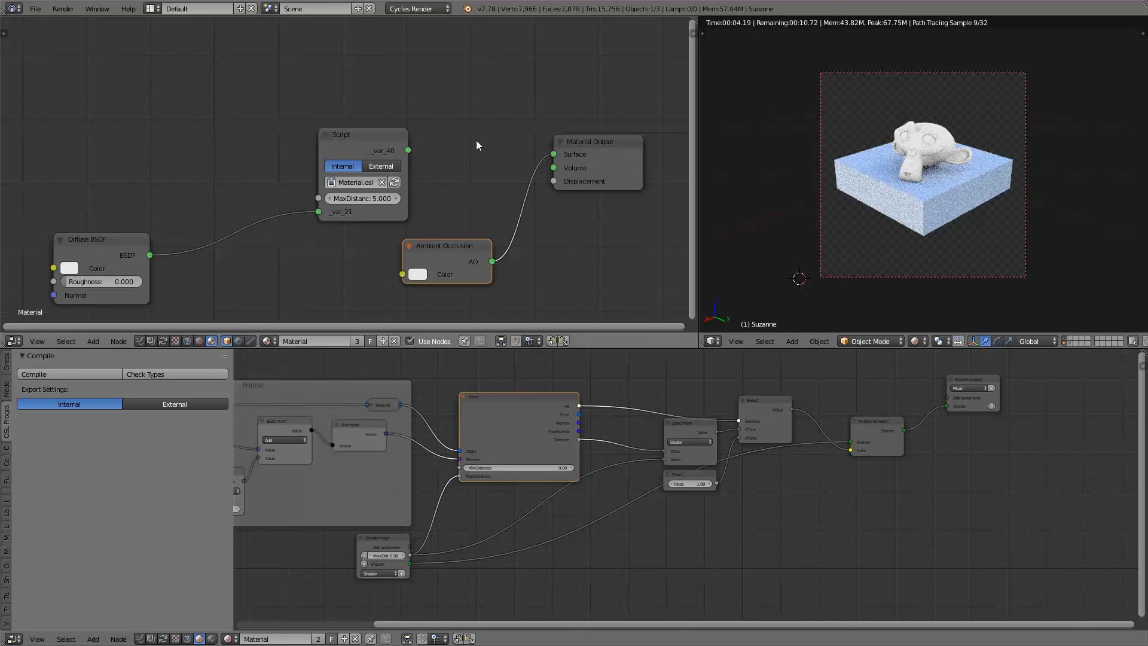
- Reconnect the Script's _var_40 output to Surface, tidy the Trace node, and return to Solid shading
ctrl+shift+click(367, 146)
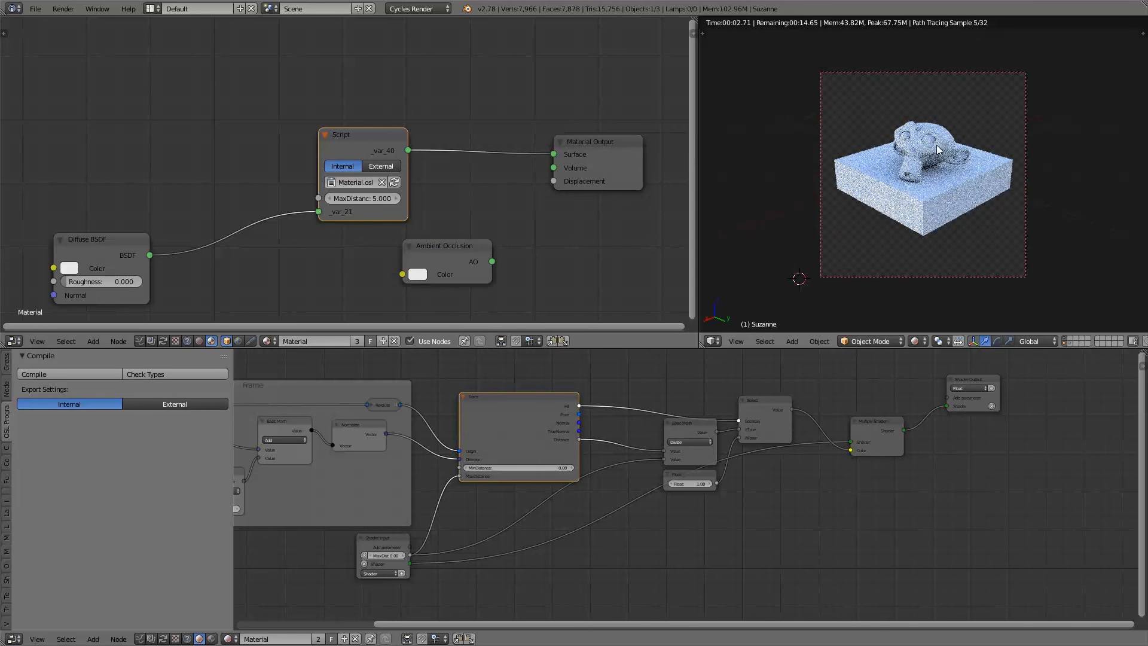
drag(504, 422, 498, 402)
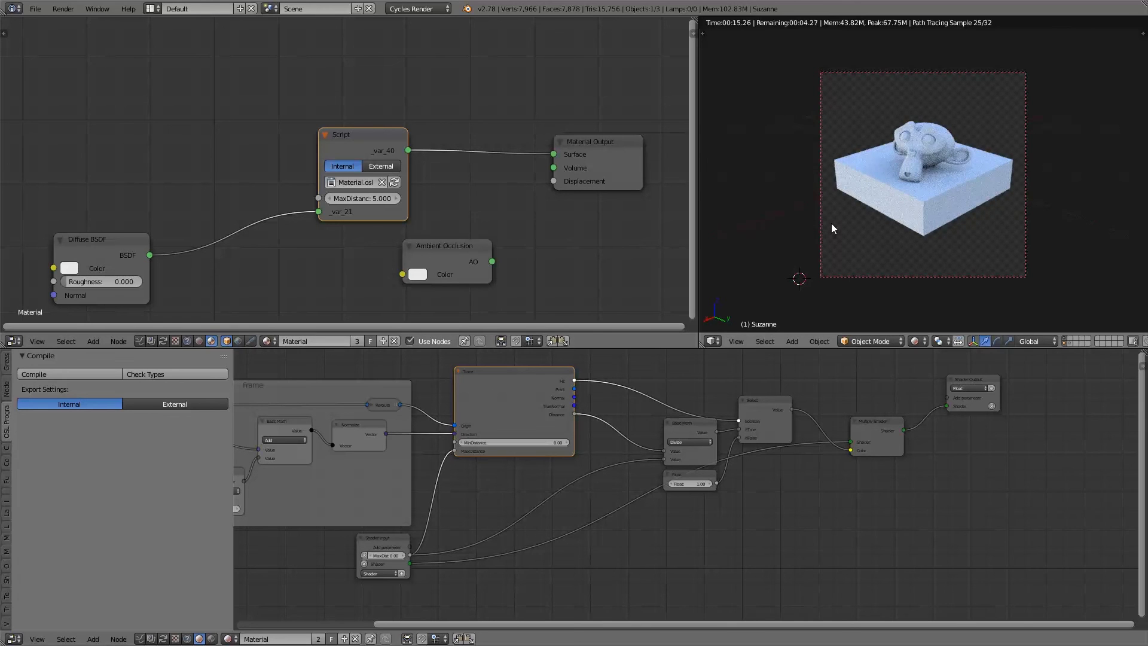
mouse_move(526, 405)
mouse_down()
mouse_move(517, 403)
mouse_move(526, 401)
mouse_up()
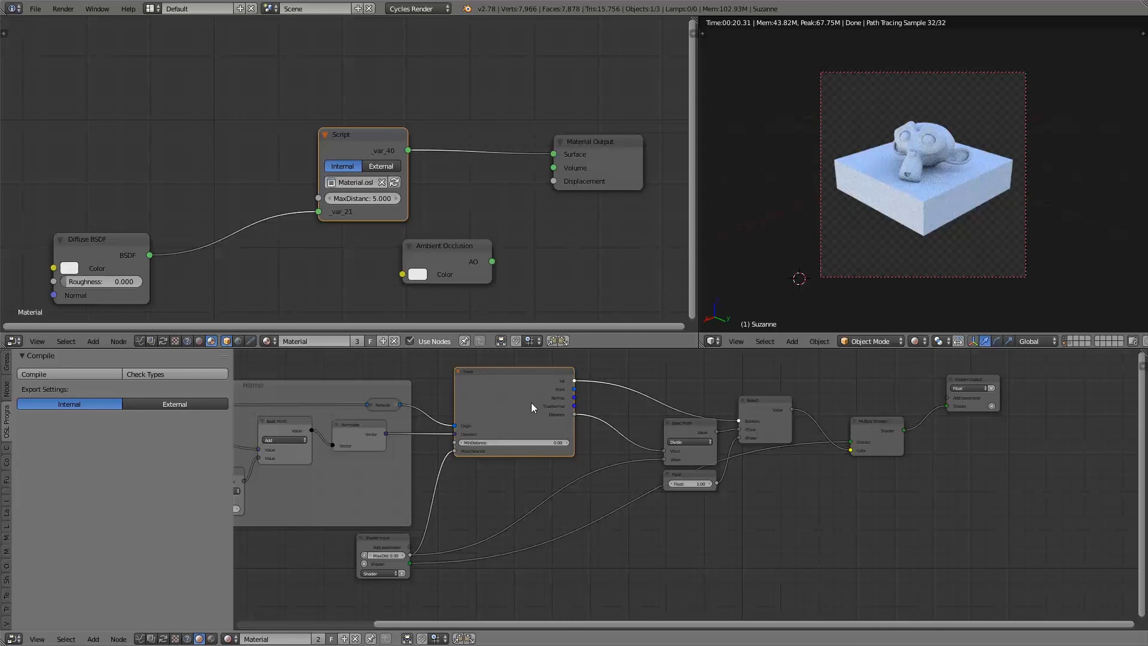
key(shift+z)
middle_drag(547, 392, 530, 431)
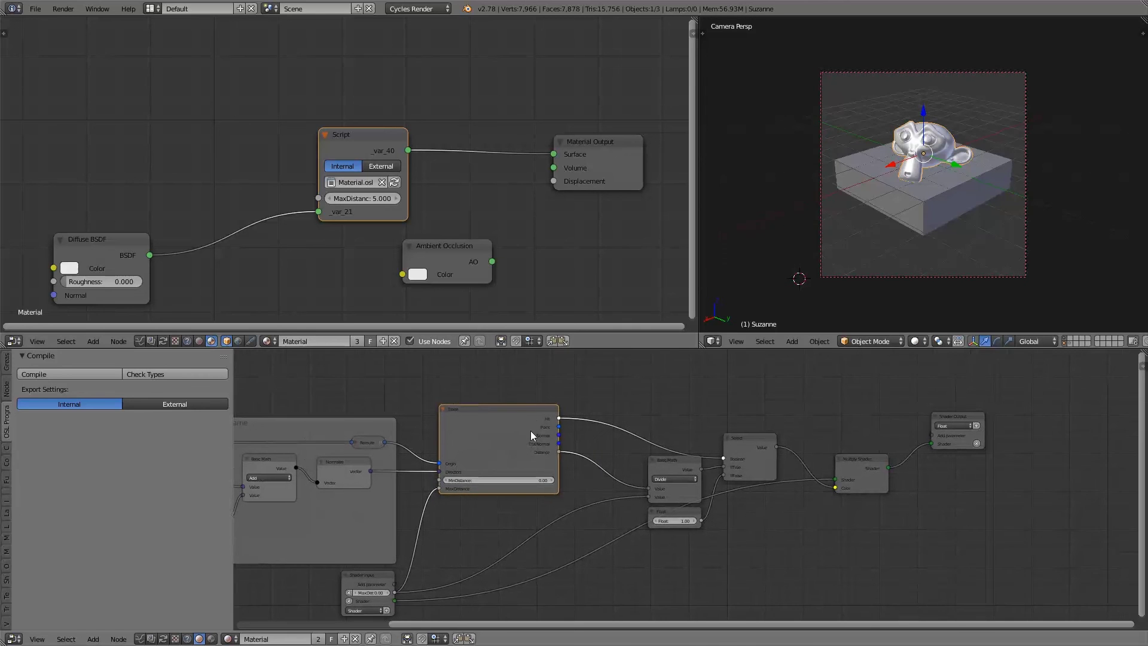
drag(515, 428, 513, 426)
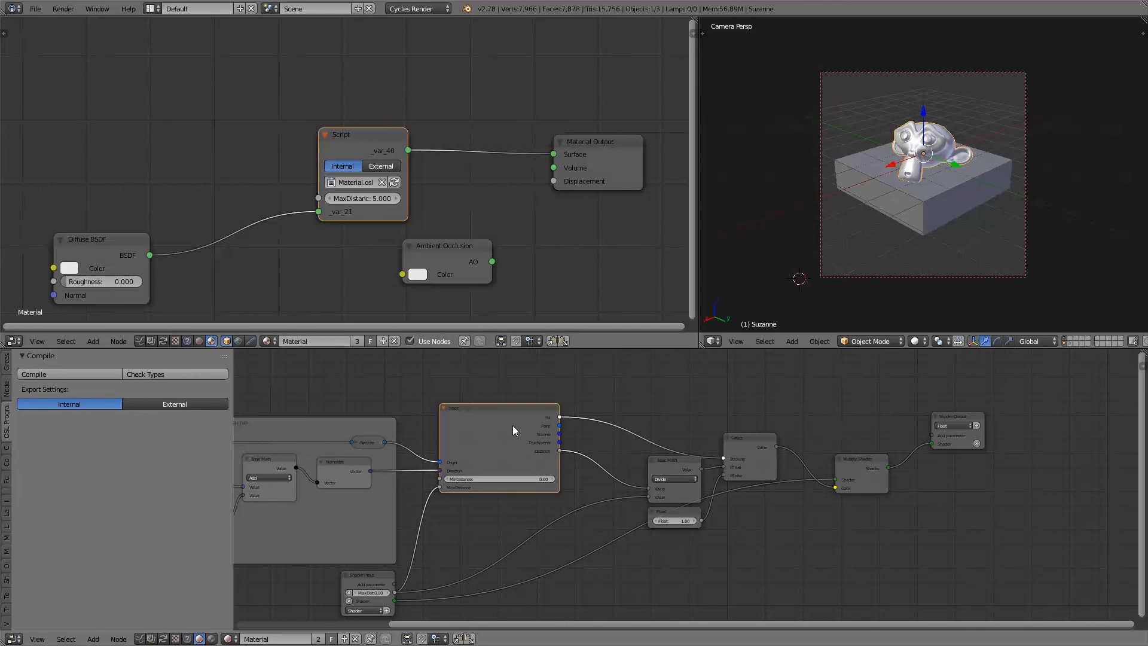